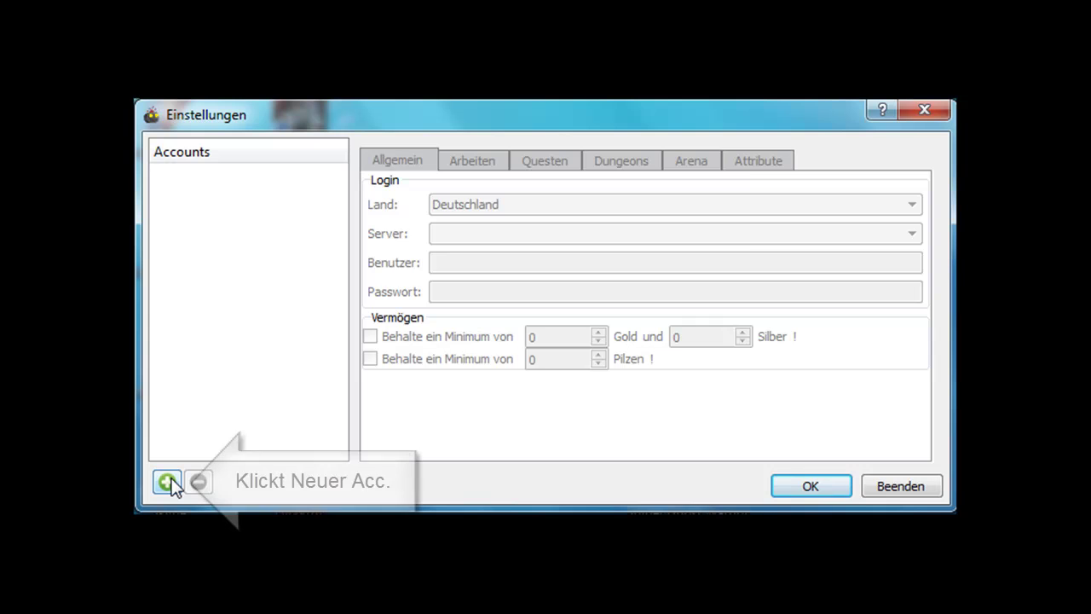
Open the form for adding a new account
left_click(167, 482)
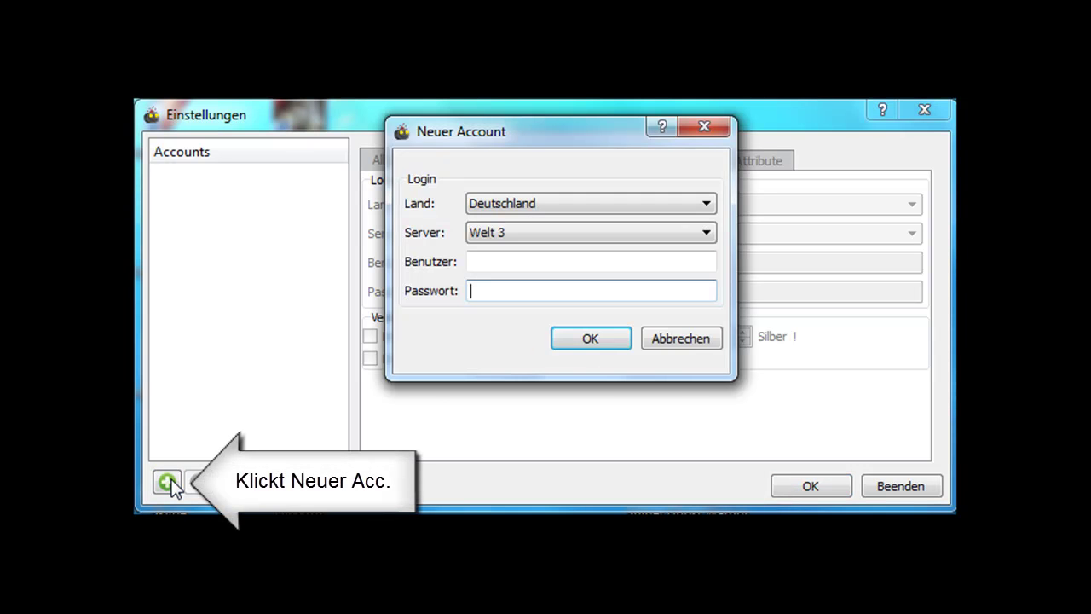
Try República de Chile as the new account's country with Mundo 1 as the server
left_click(539, 206)
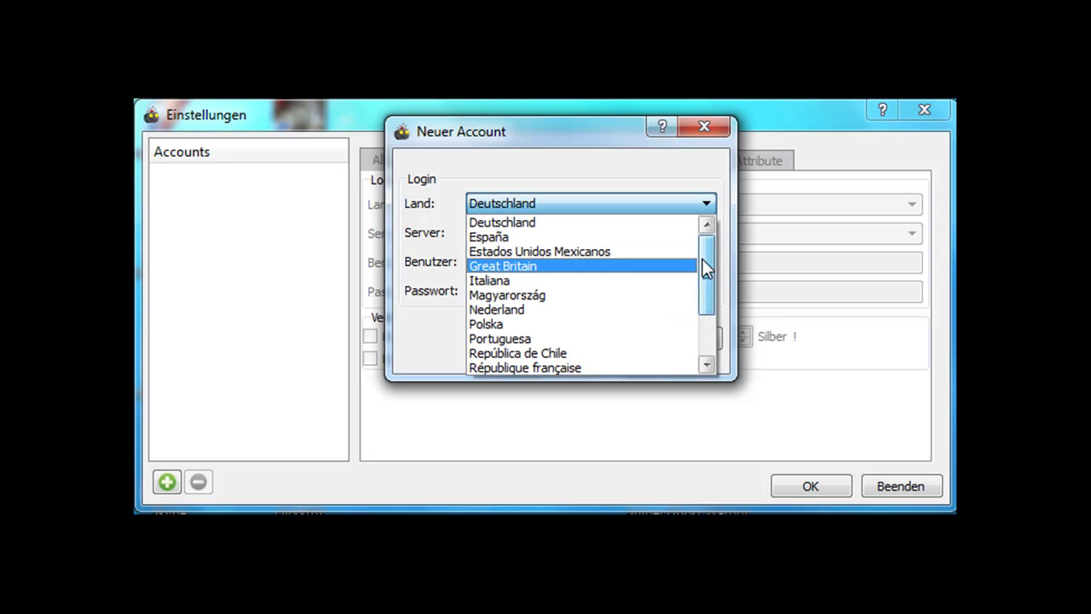
left_click_drag(702, 259, 699, 299)
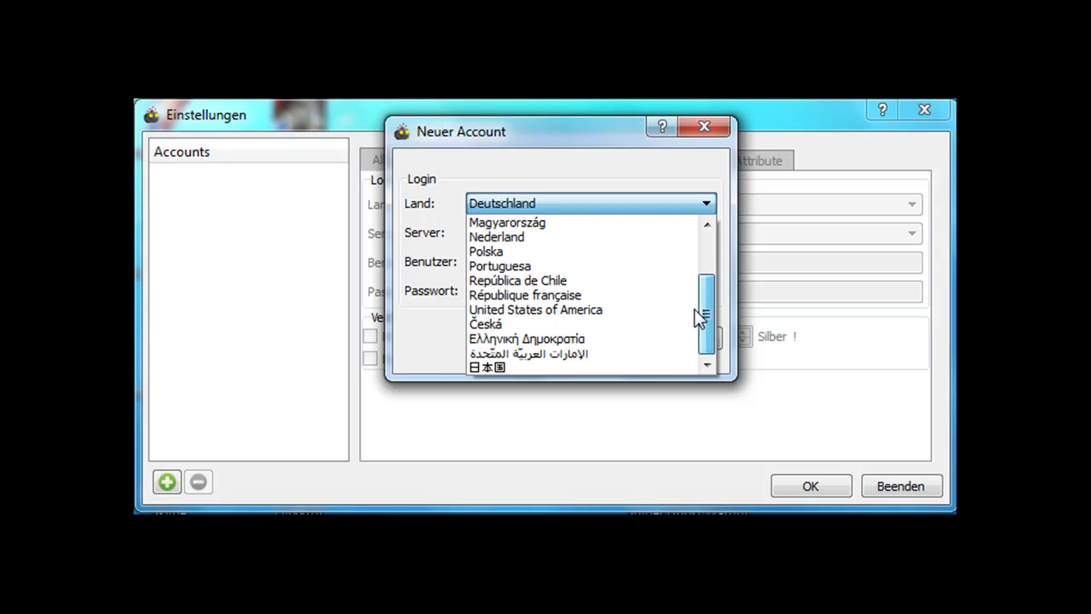
left_click(510, 279)
left_click(509, 233)
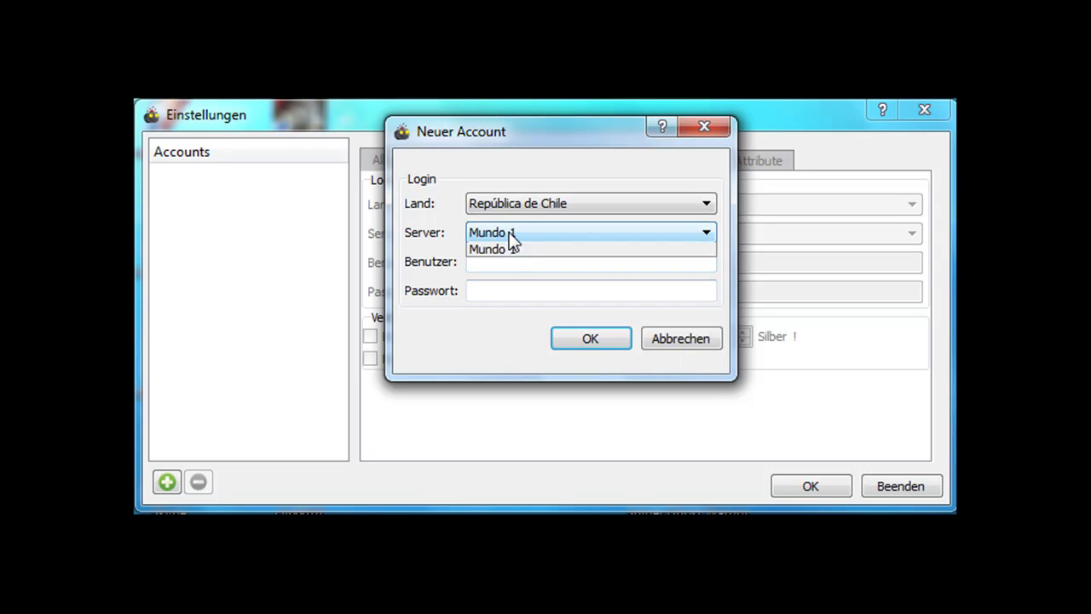
left_click(509, 235)
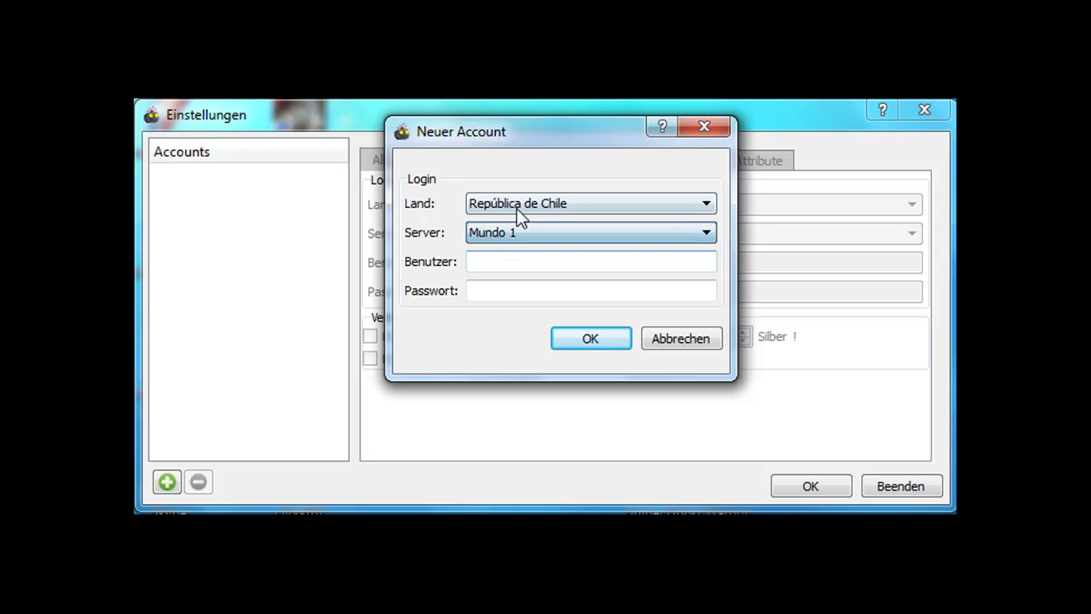
Try United States of America as the new account's country with World 1 as the server
left_click(518, 202)
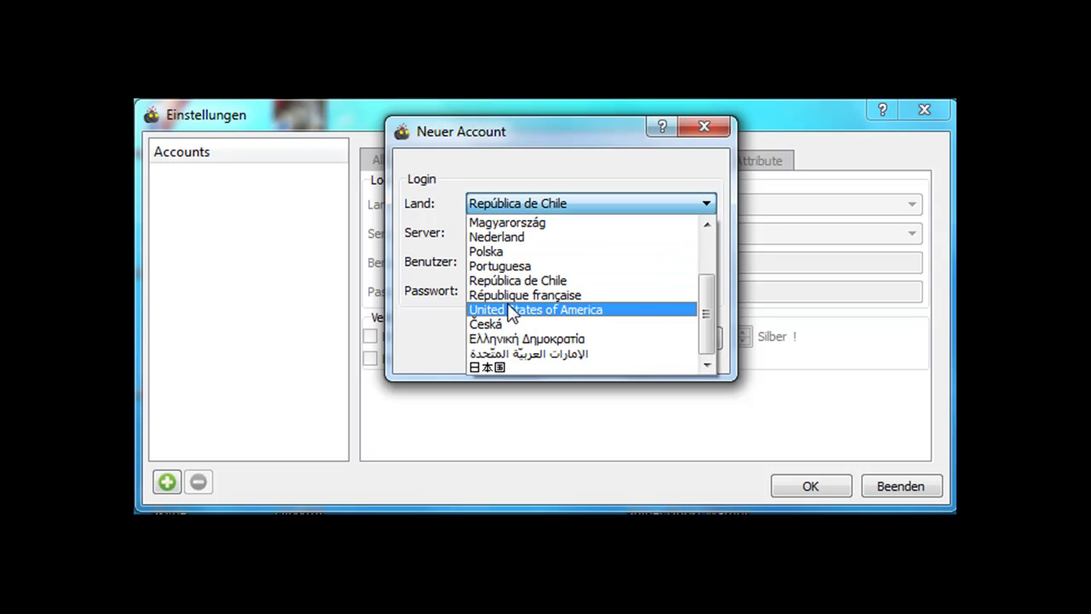
left_click(509, 309)
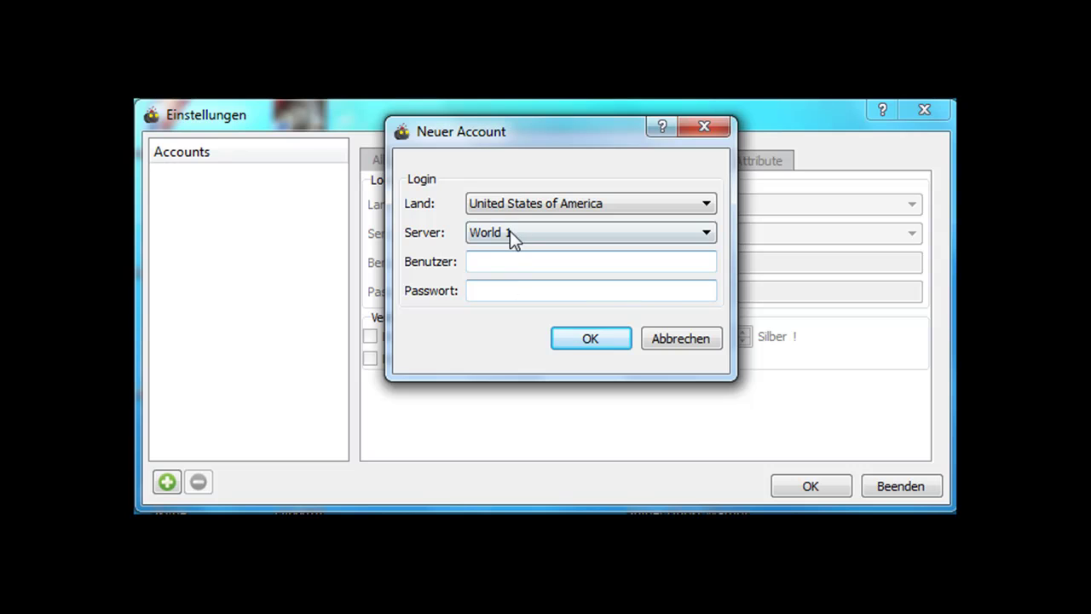
left_click(509, 230)
left_click(509, 230)
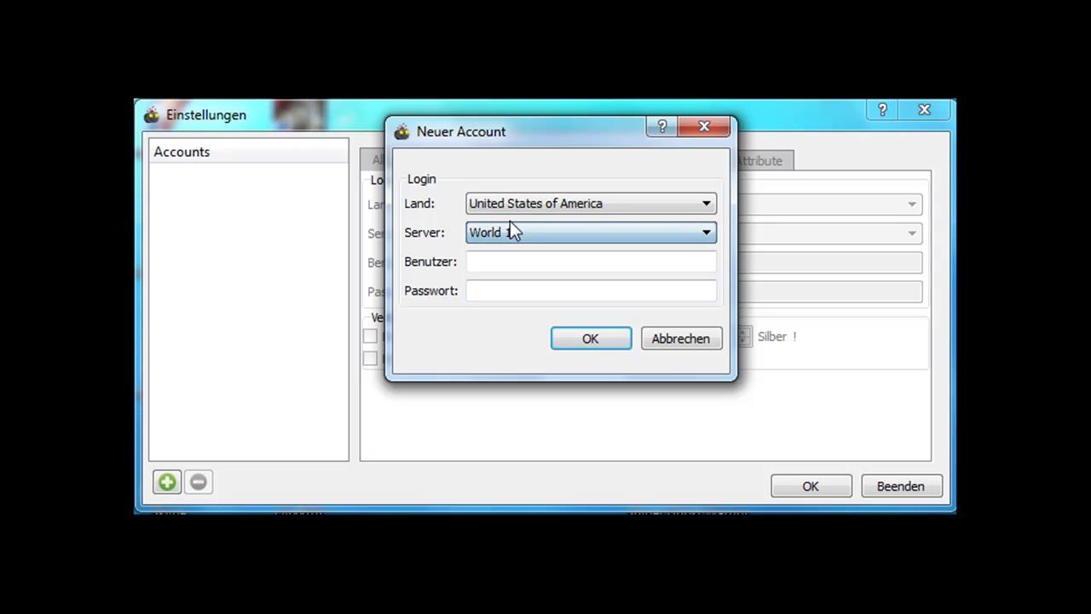
Set the new account's country to Deutschland and its server to Welt 3
left_click(512, 207)
scroll(527, 241, "up", 2)
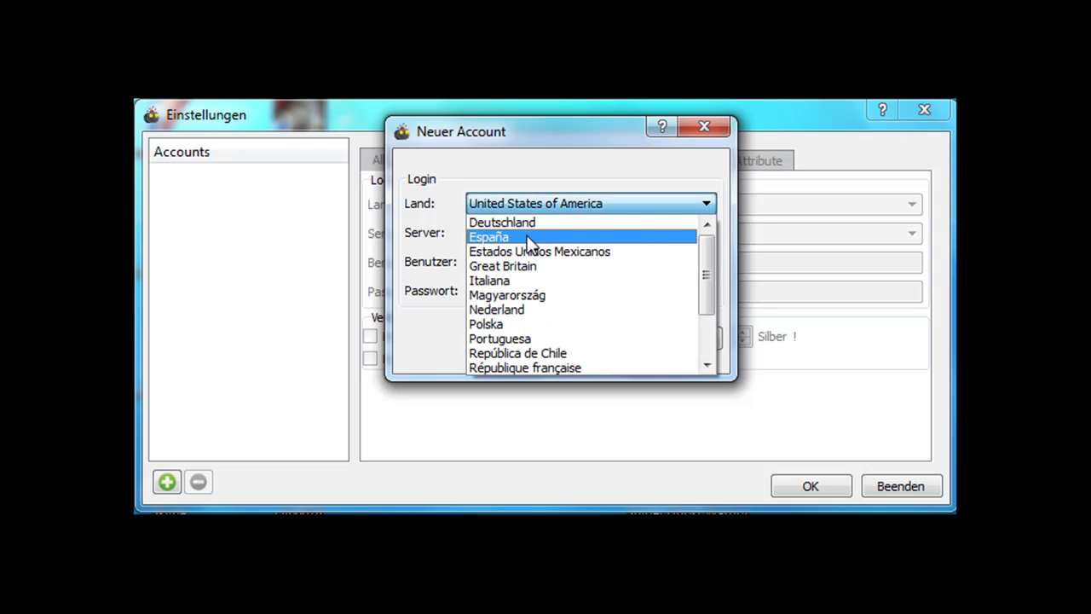
left_click(531, 225)
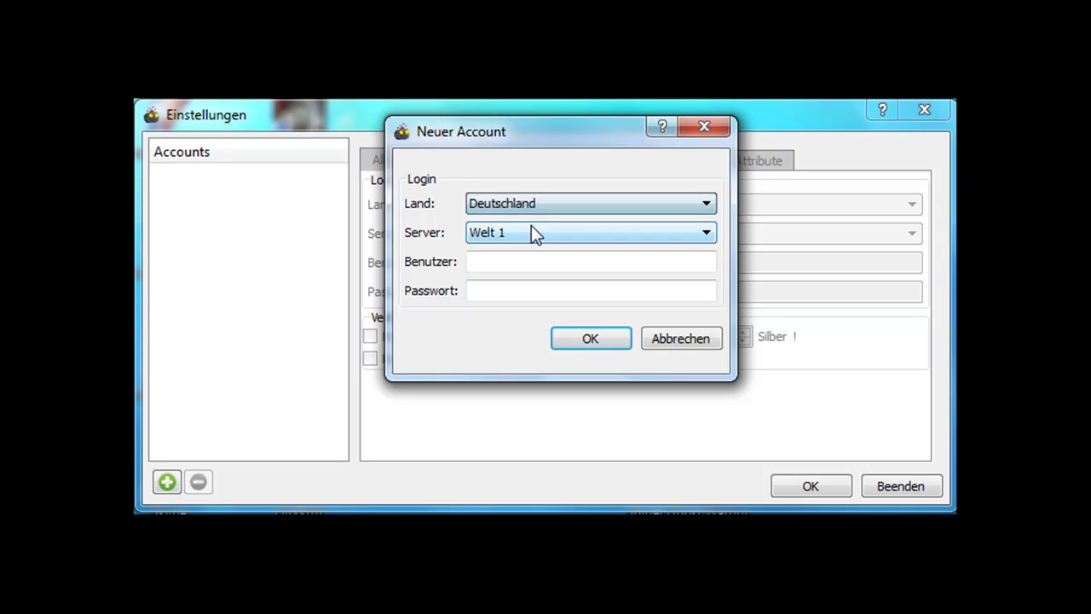
left_click(538, 235)
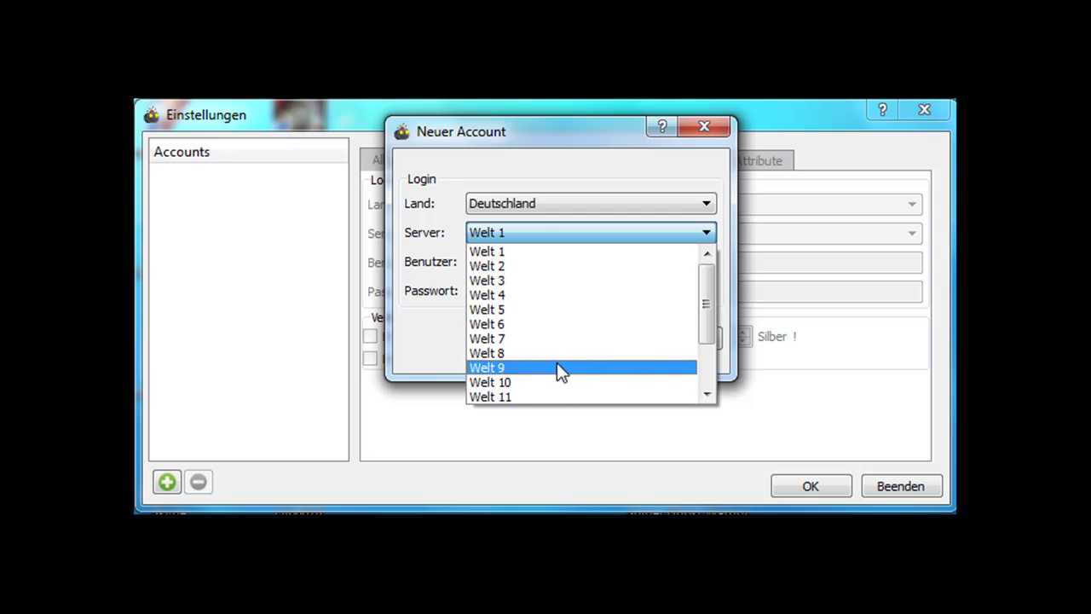
scroll(558, 330, "down", 2)
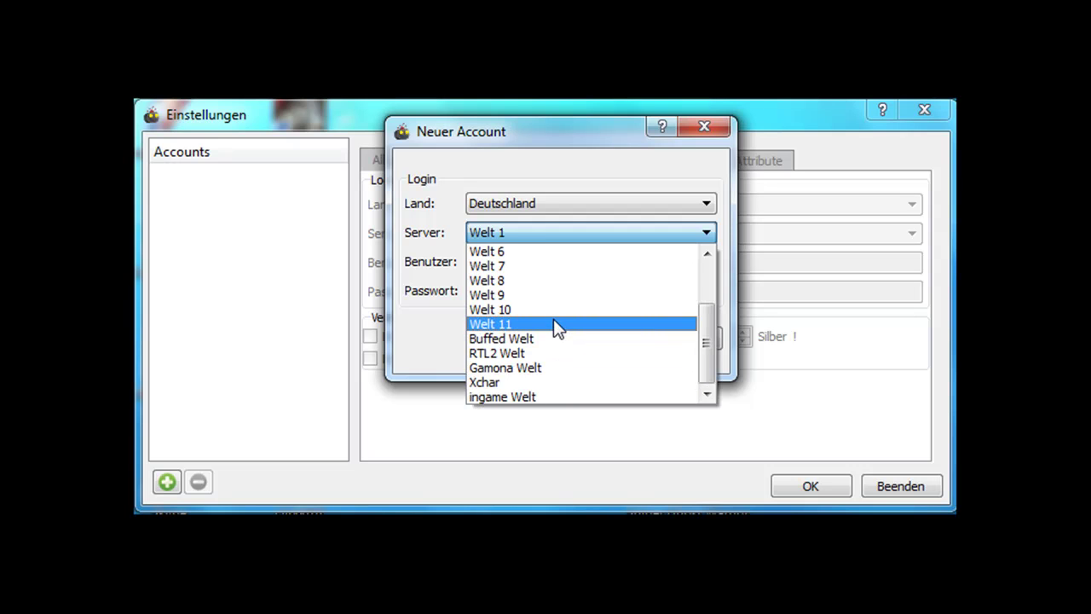
scroll(553, 319, "up", 2)
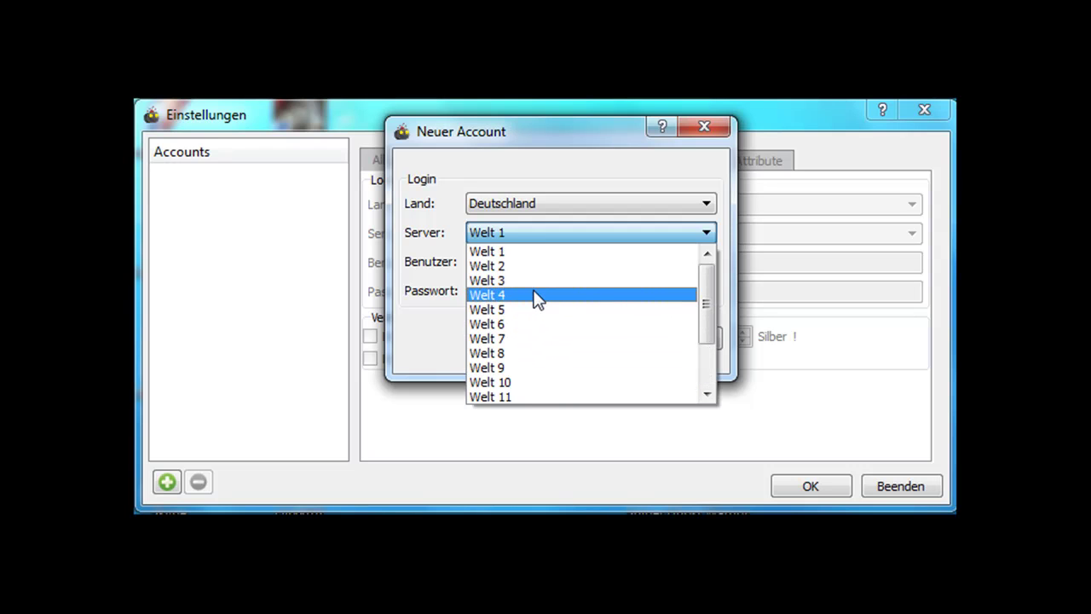
left_click(534, 282)
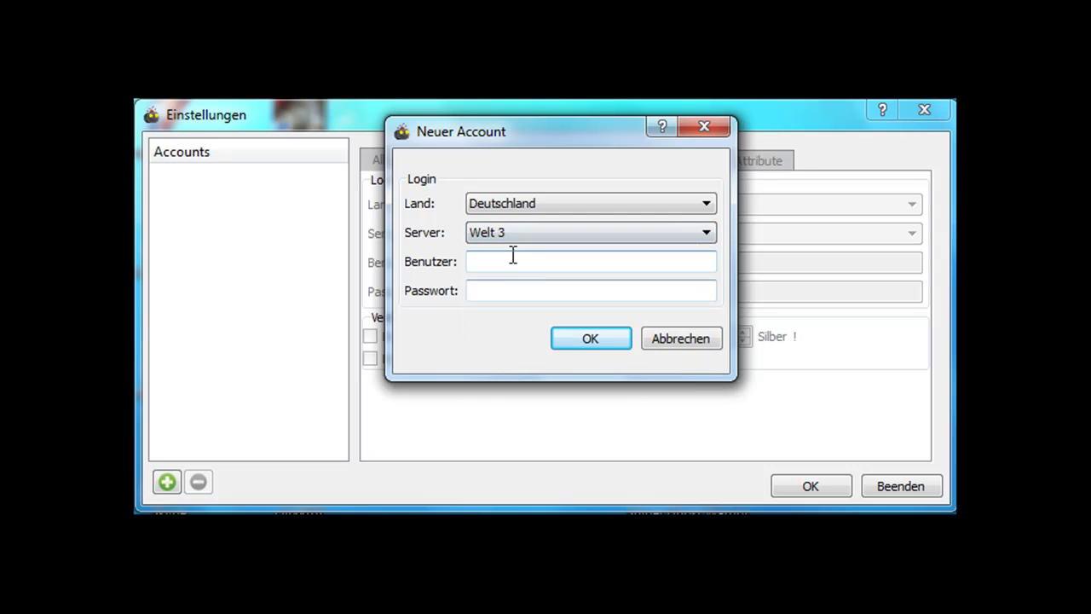
left_click(513, 261)
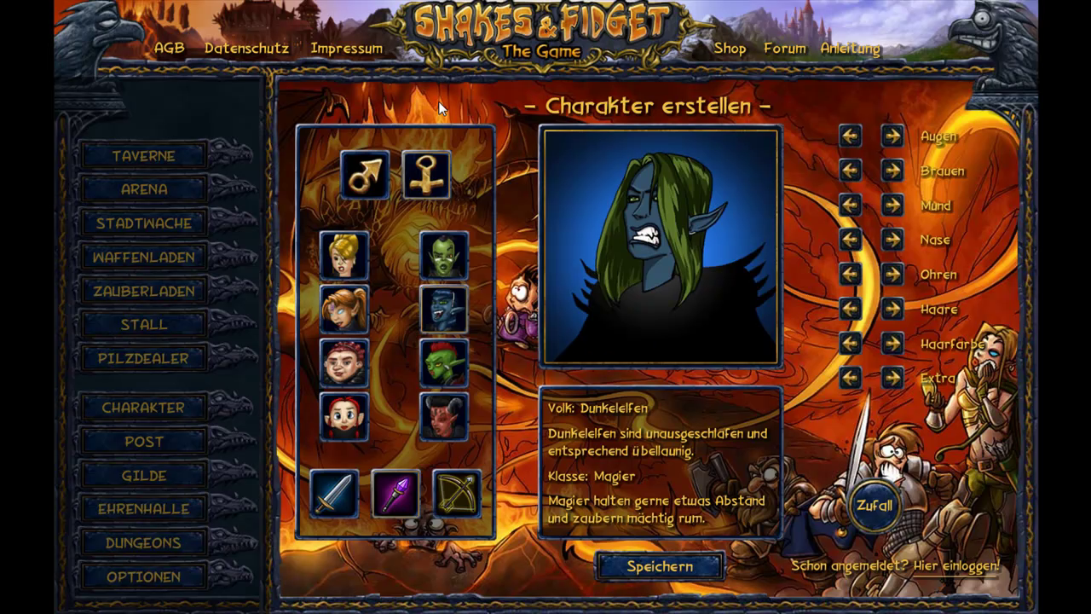
In Shakes & Fidget, save the Dunkelelfen Magier character as Qwert555 and register it with an account password
left_click(655, 571)
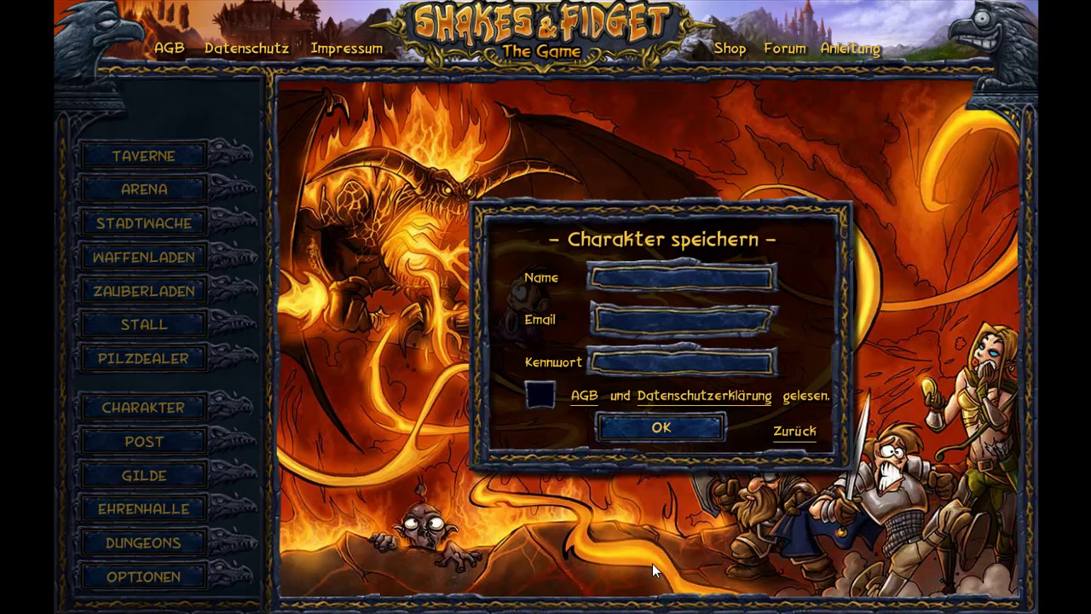
left_click(656, 279)
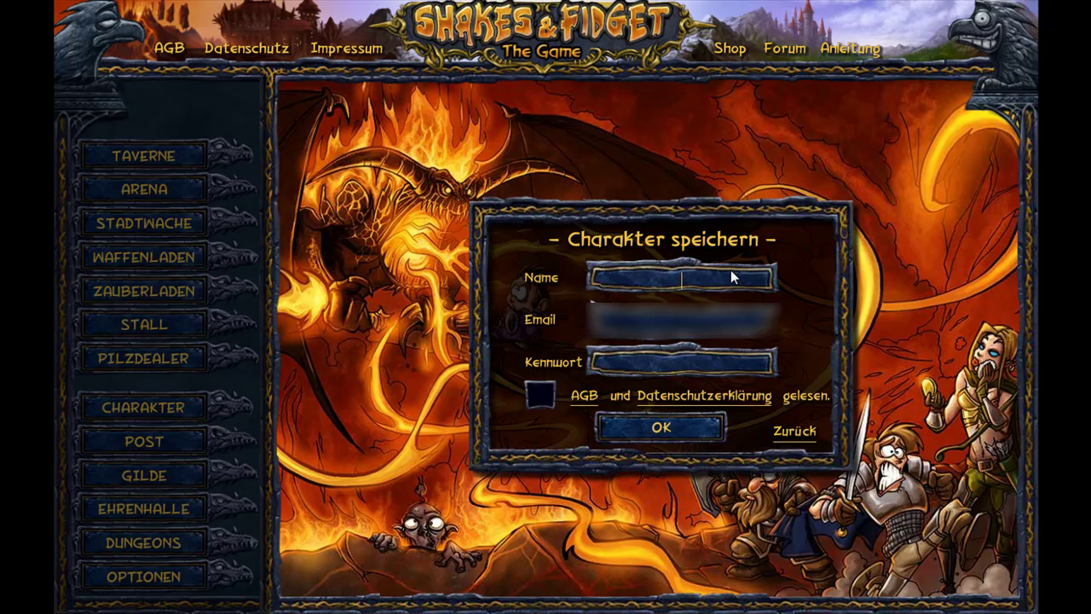
type("Quert555")
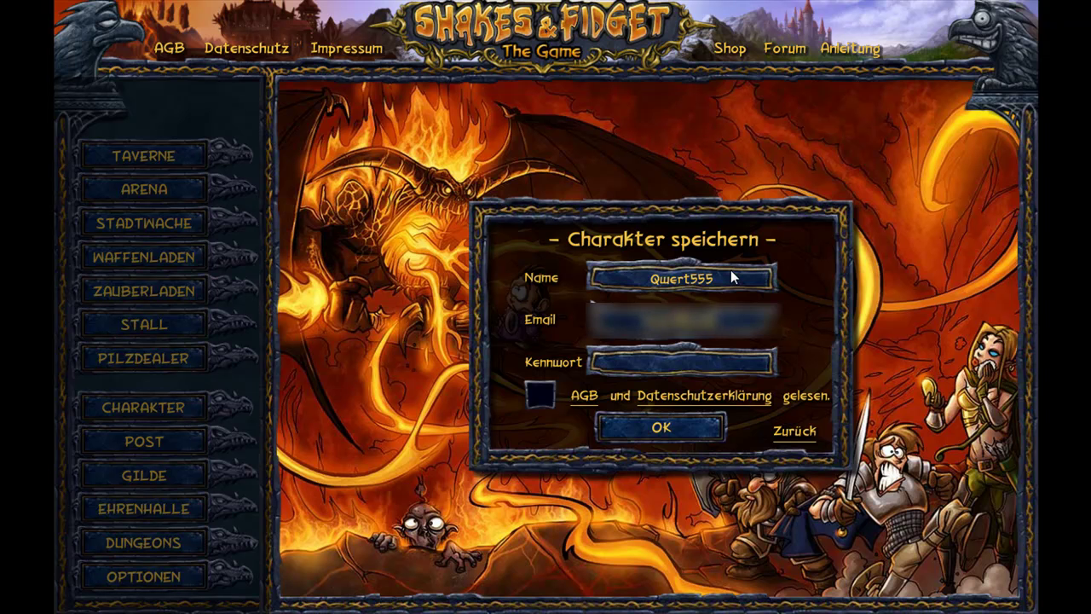
key("Tab")
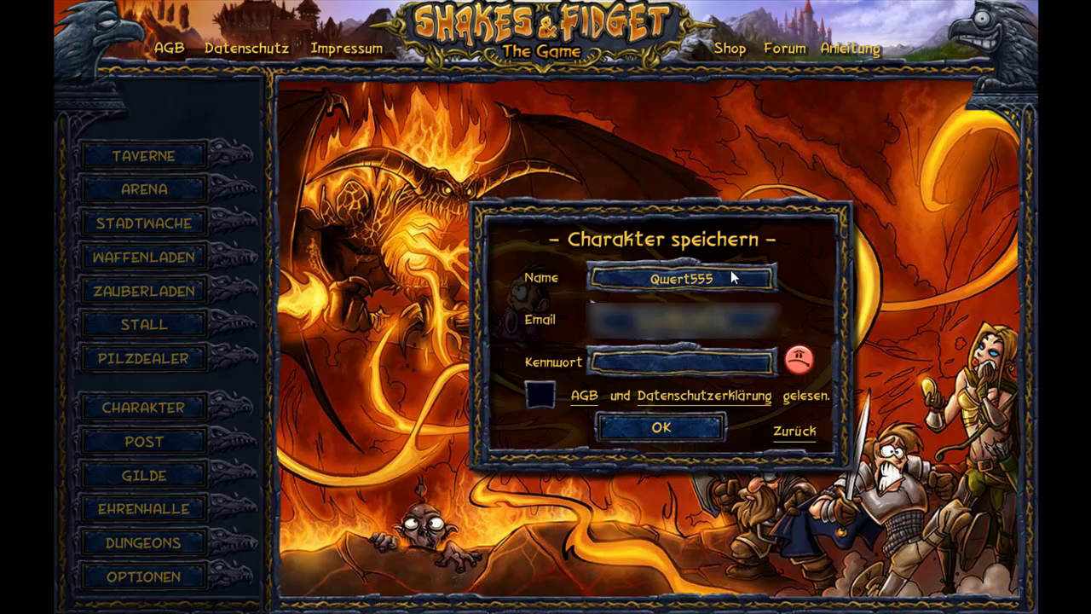
type("******")
left_click(644, 429)
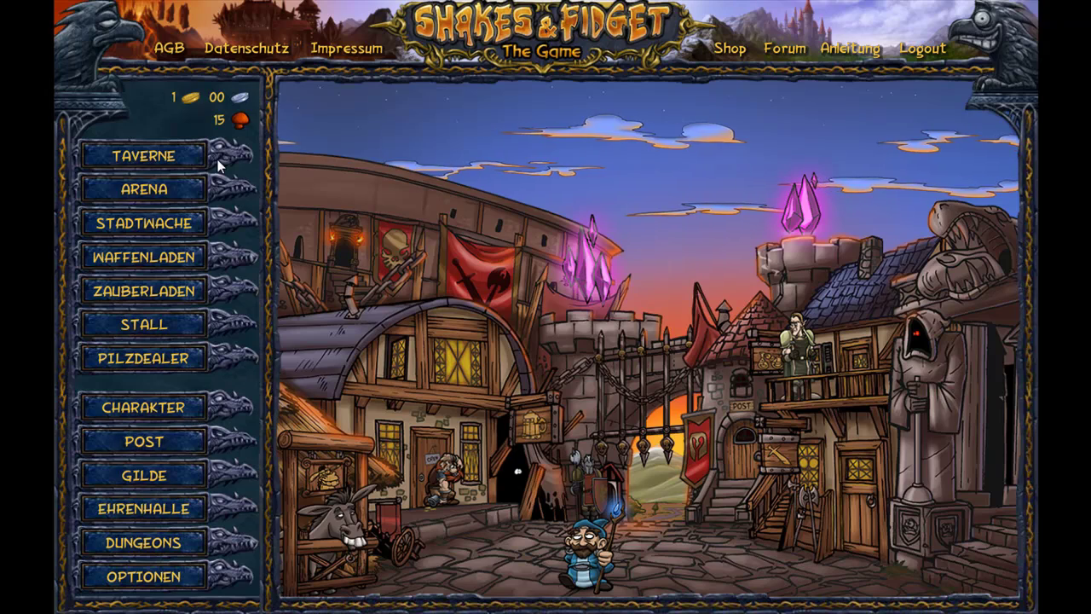
mouse_move(168, 96)
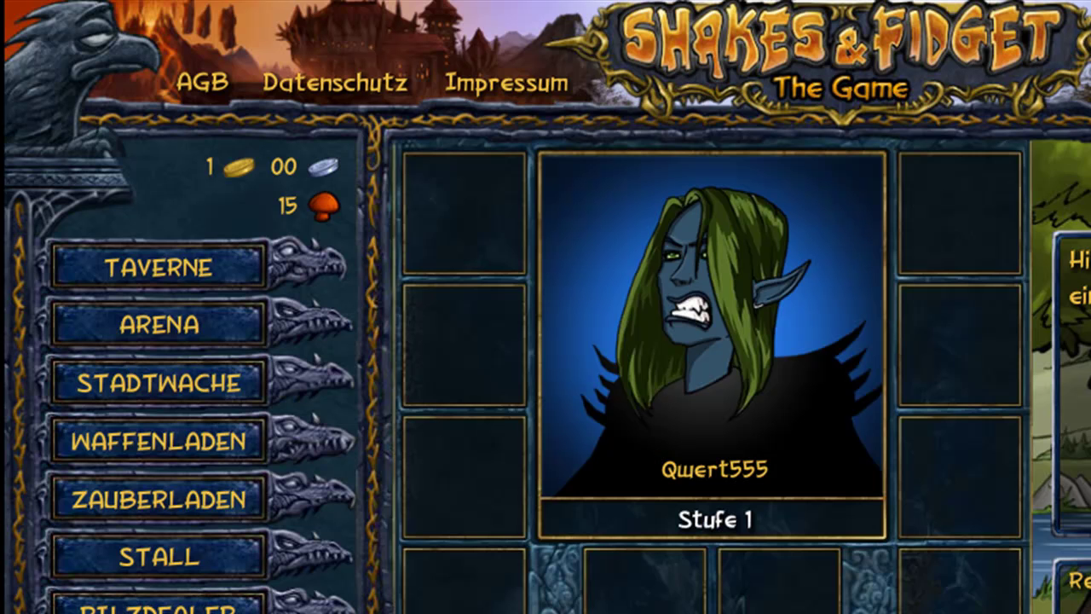
mouse_move(652, 510)
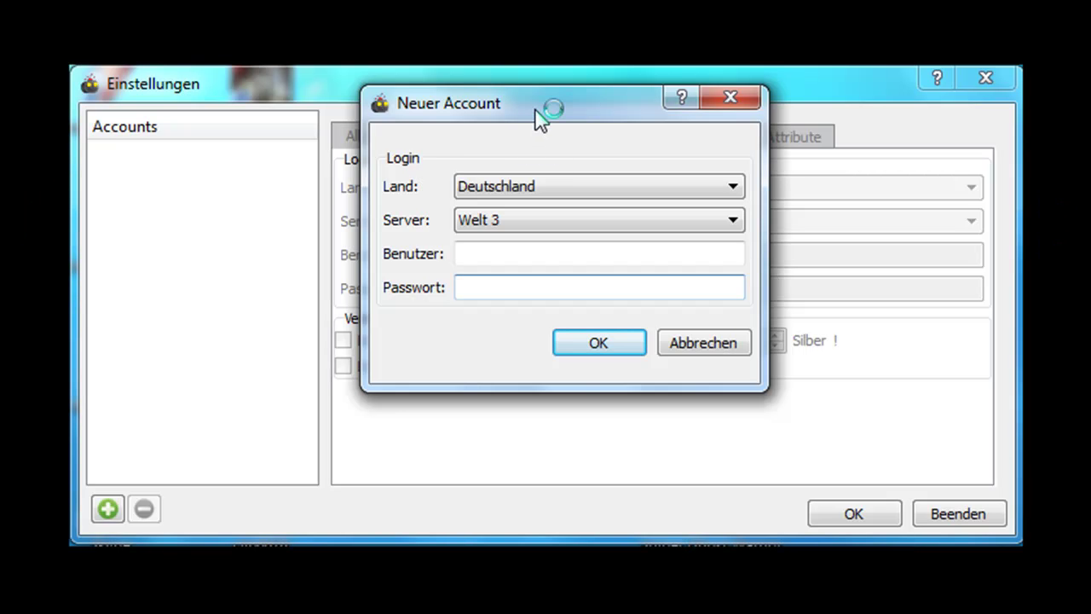
In the bot's new account form, enter the user Qwert555 and the account password, and add the account
left_click_drag(534, 108, 535, 117)
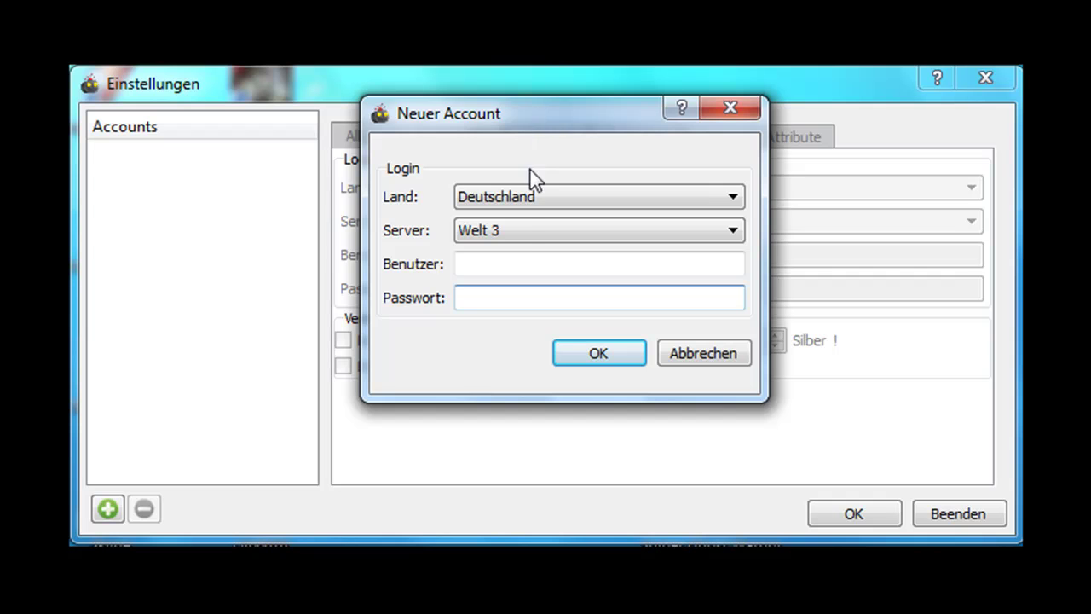
left_click(522, 264)
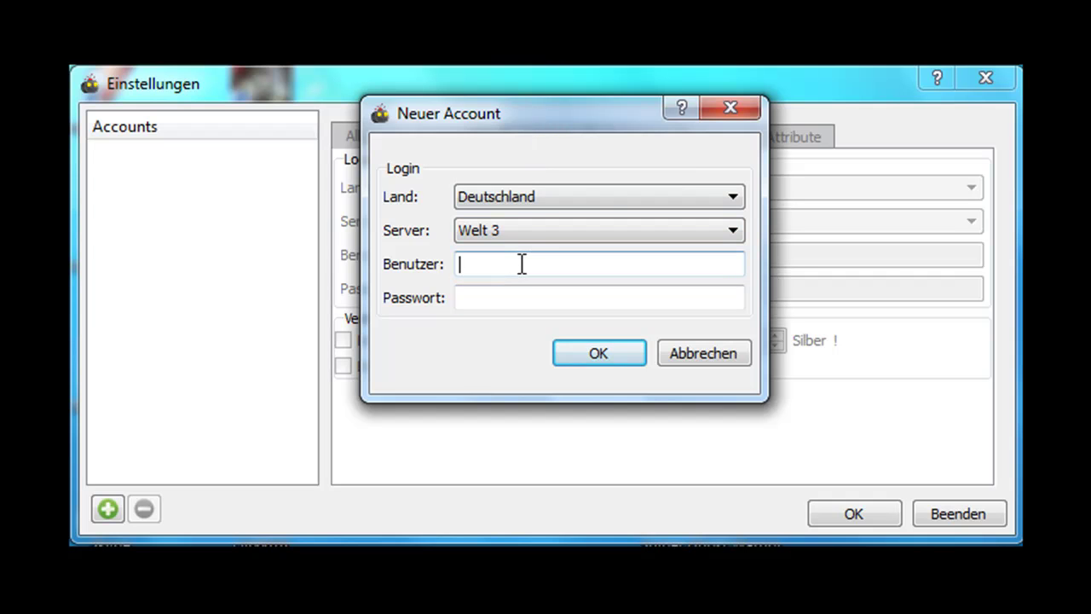
type("Qwert555")
key("Tab")
type("****")
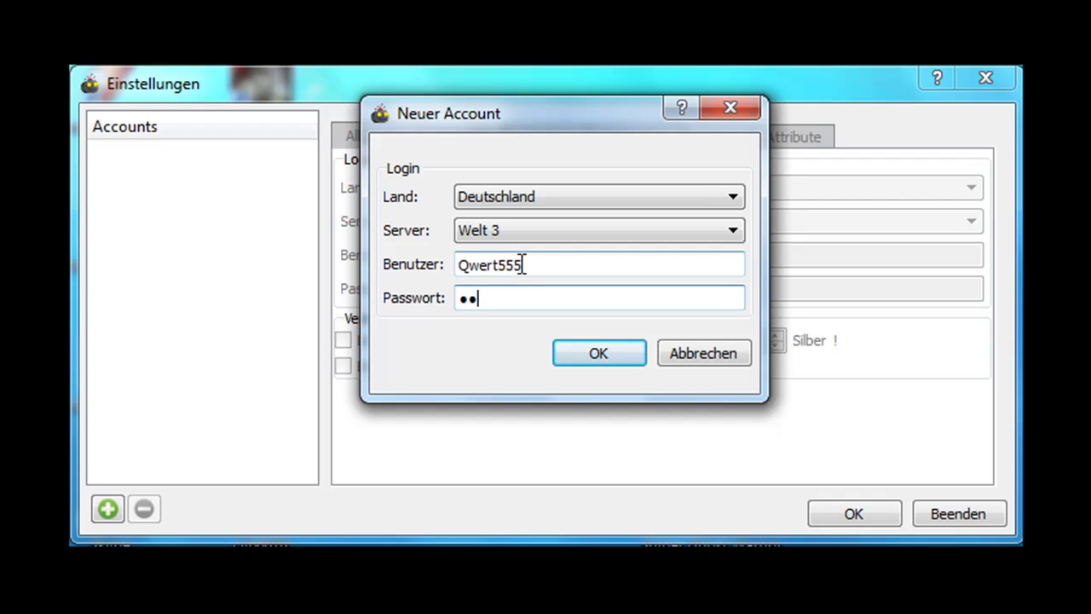
type("**")
left_click(556, 358)
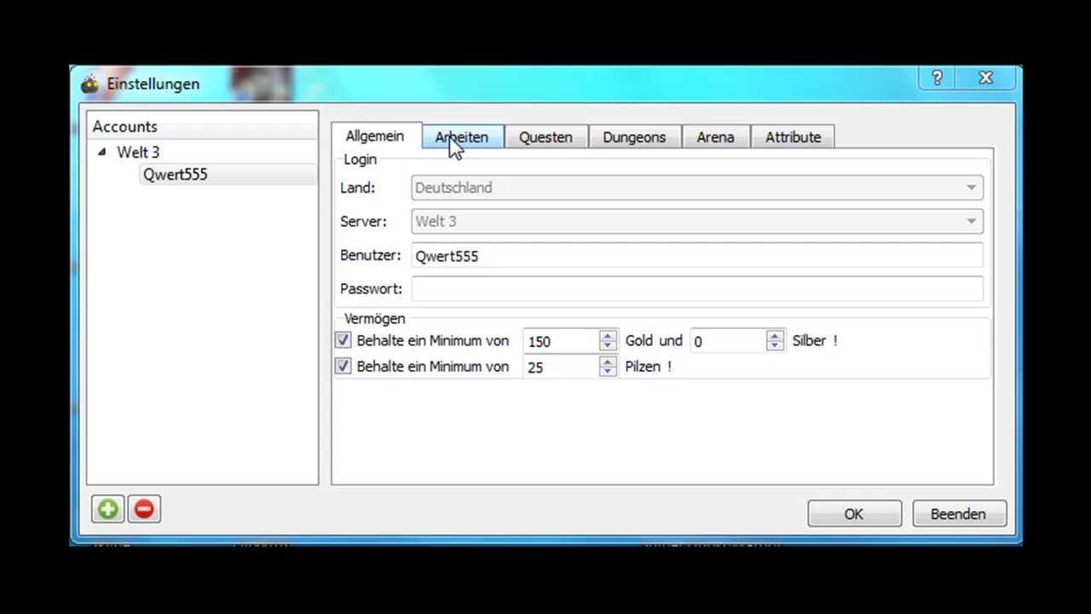
Fill in the account password in the general login settings of the added account
left_click(420, 286)
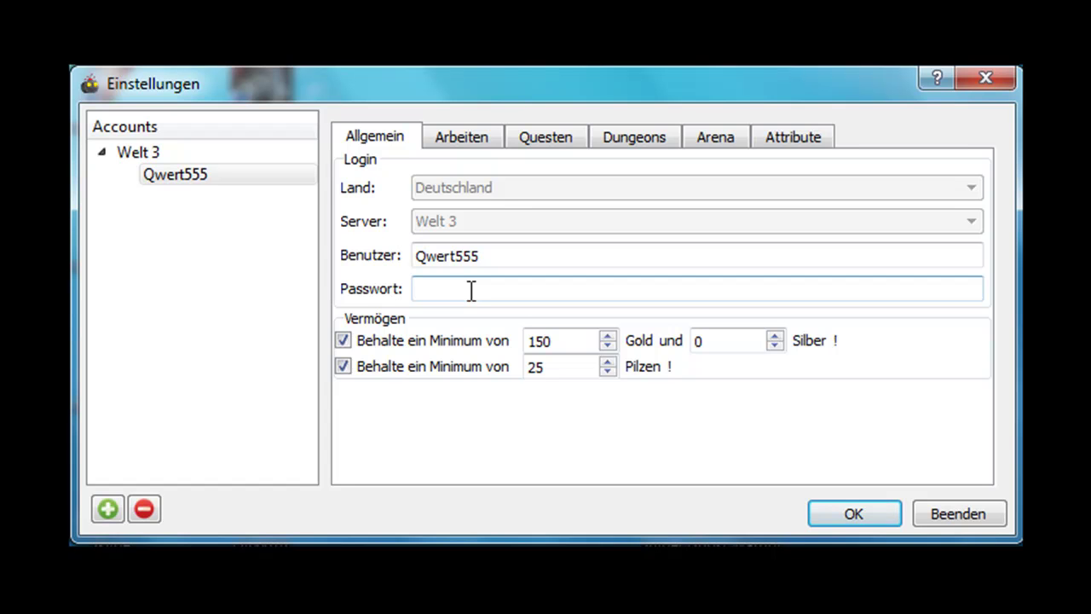
type("••••••")
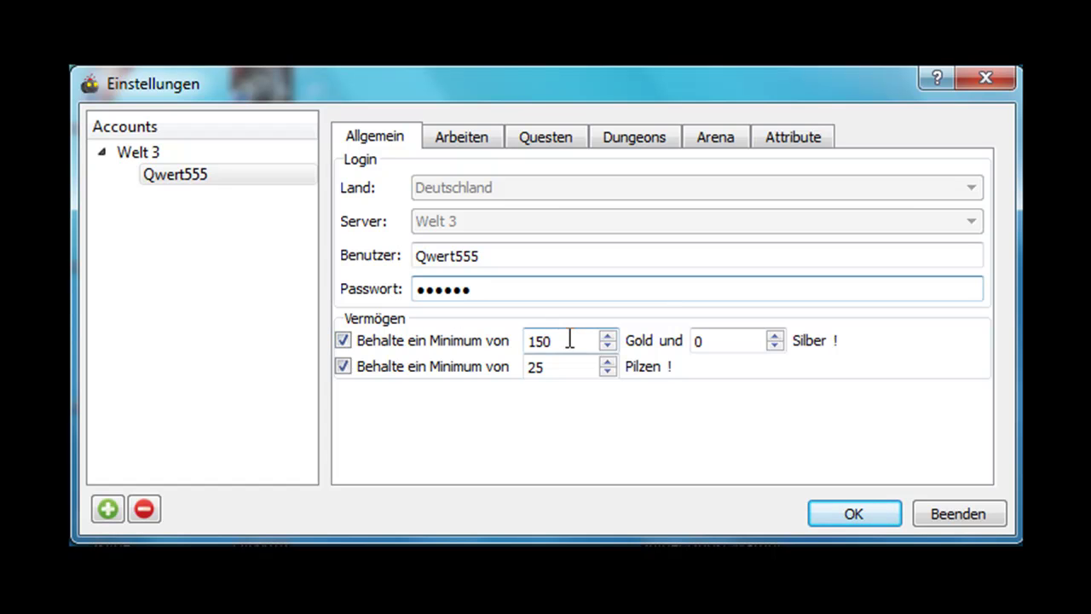
Clear the minimum gold amount to keep in the Vermögen settings
left_click_drag(552, 340, 494, 344)
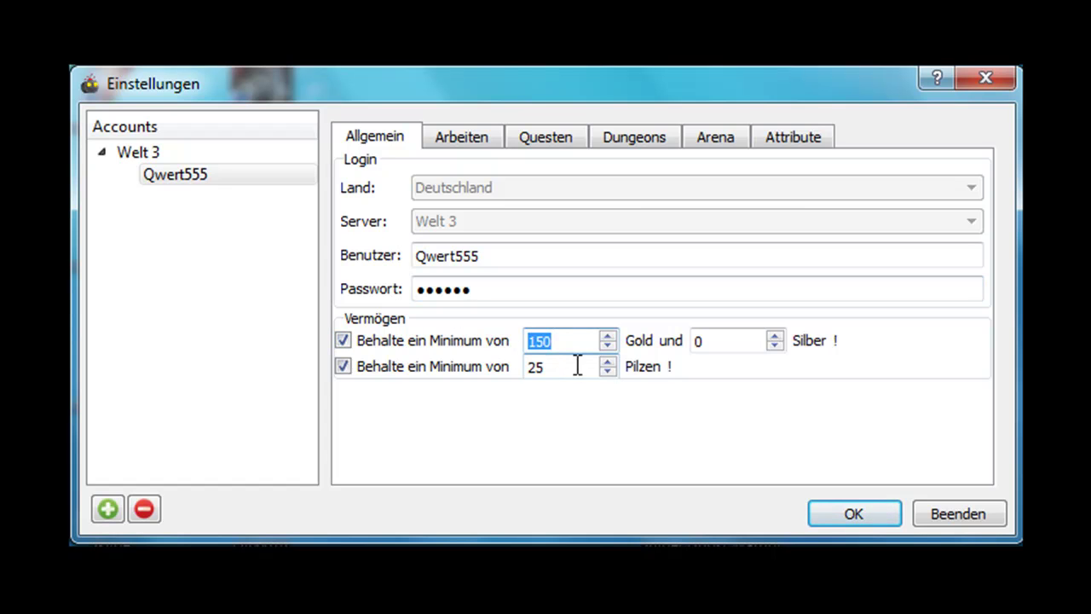
left_click_drag(587, 367, 484, 366)
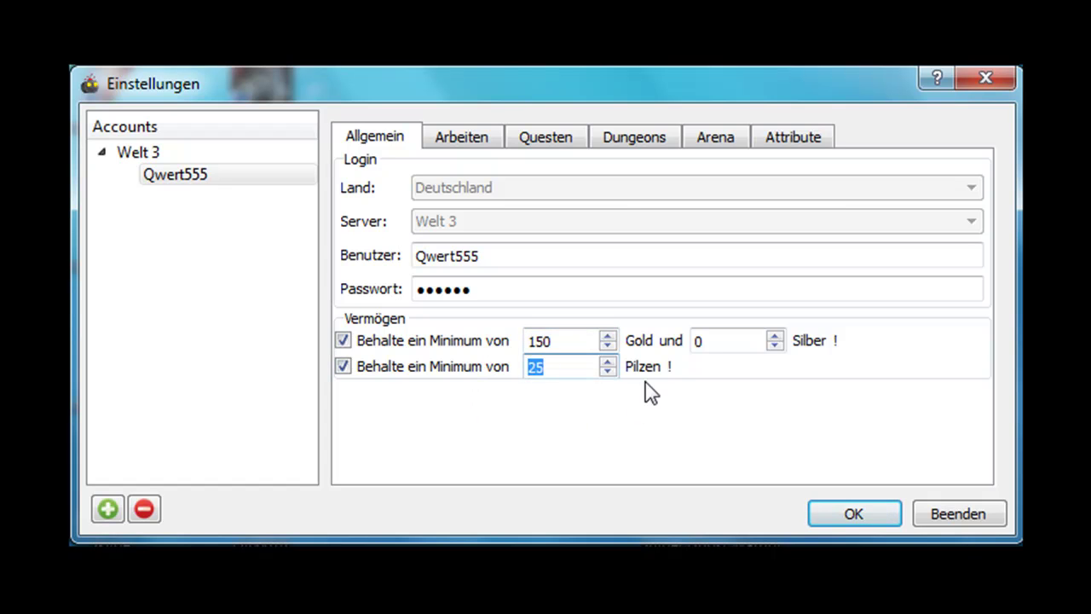
left_click(709, 339)
double_click(695, 340)
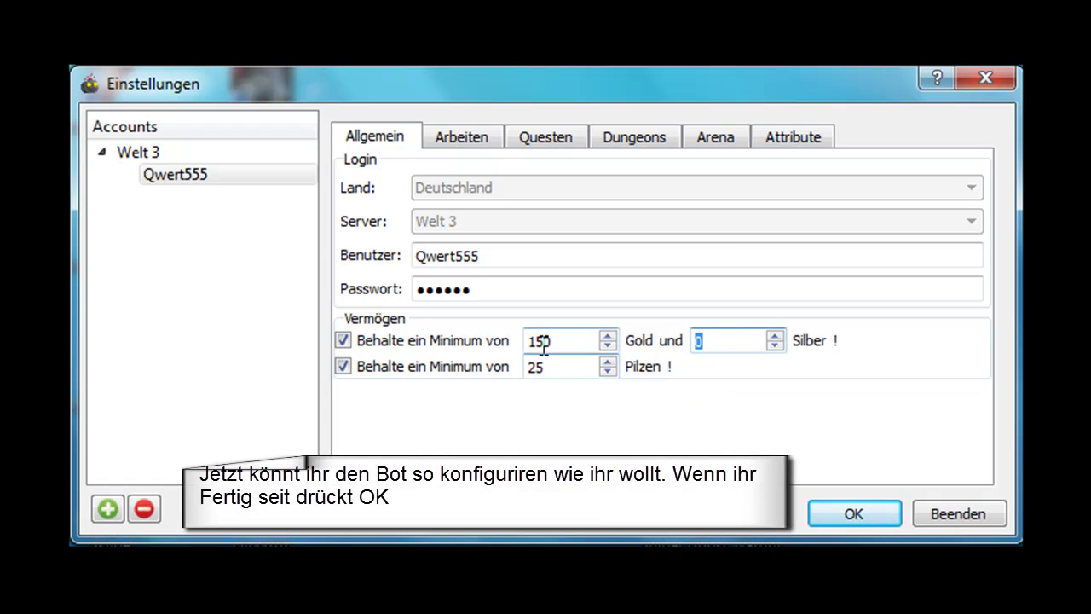
left_click_drag(556, 341, 517, 339)
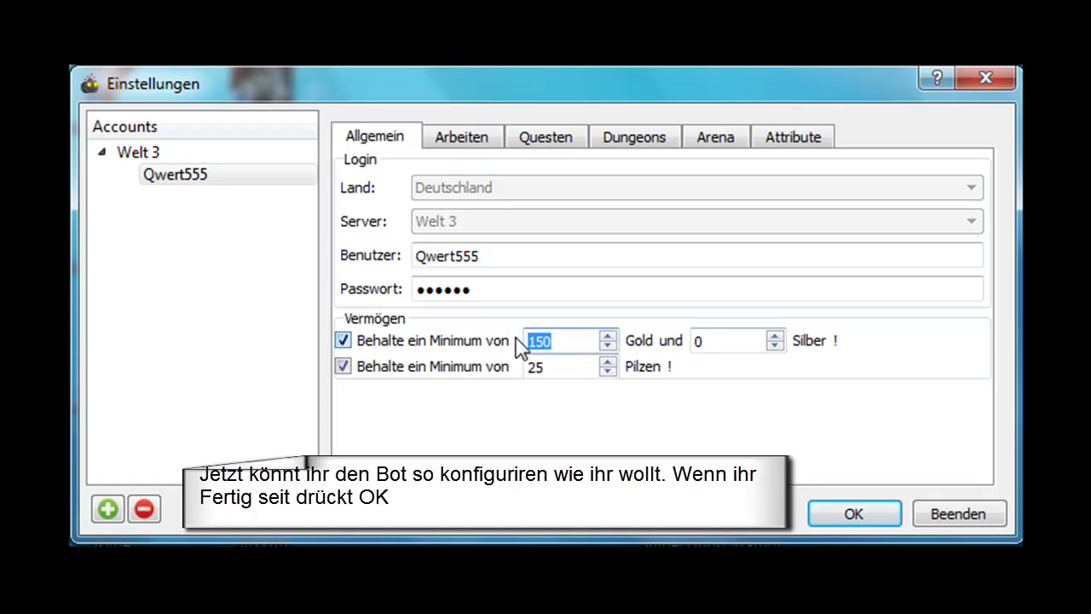
key("BackSpace")
Review the account's work settings, including the hourly working times, and open its quest settings
left_click(450, 149)
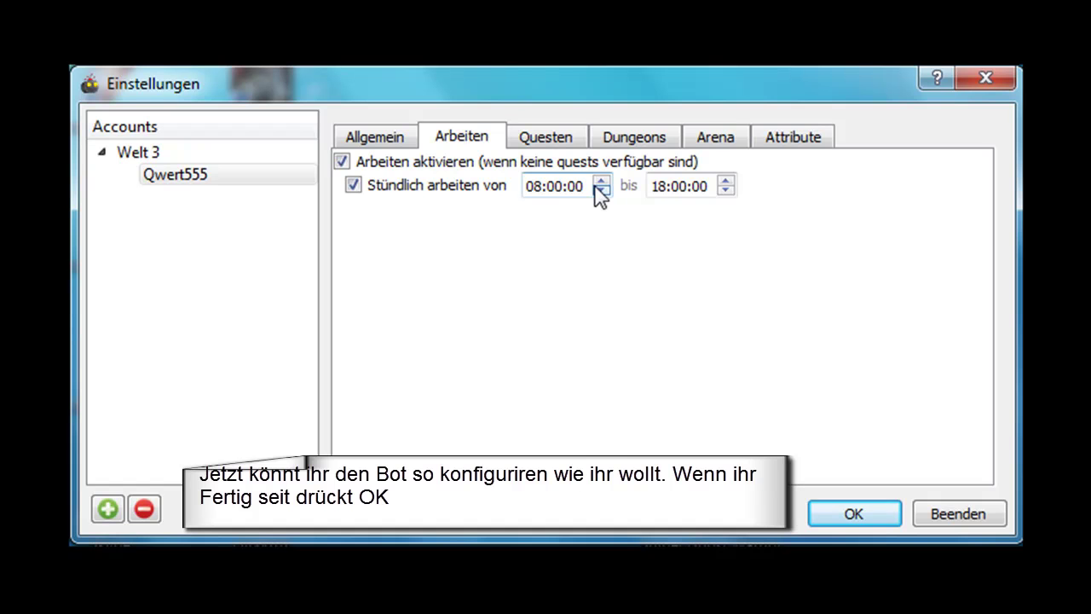
mouse_move(597, 186)
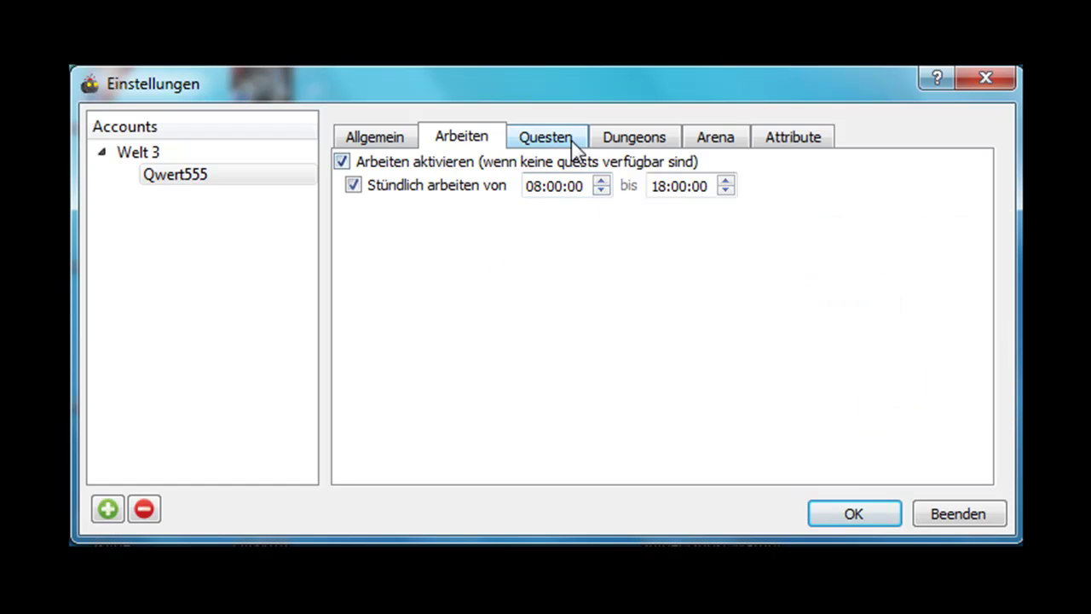
left_click(554, 138)
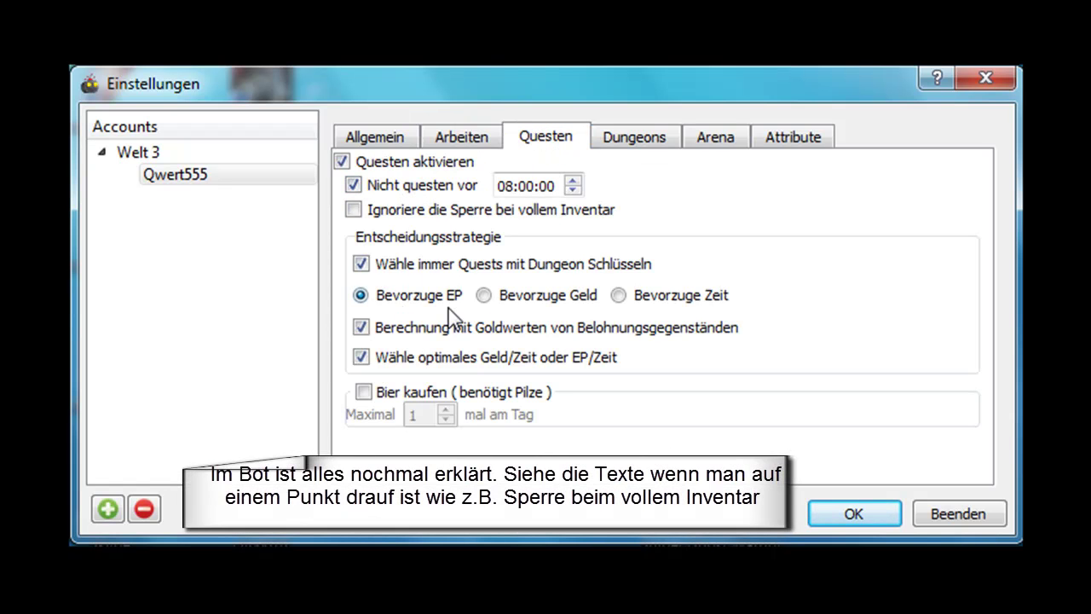
Try the Geld and Zeit quest preferences and the beer-buying option, leaving Bevorzuge EP selected and Bier kaufen off
left_click(484, 295)
left_click(618, 295)
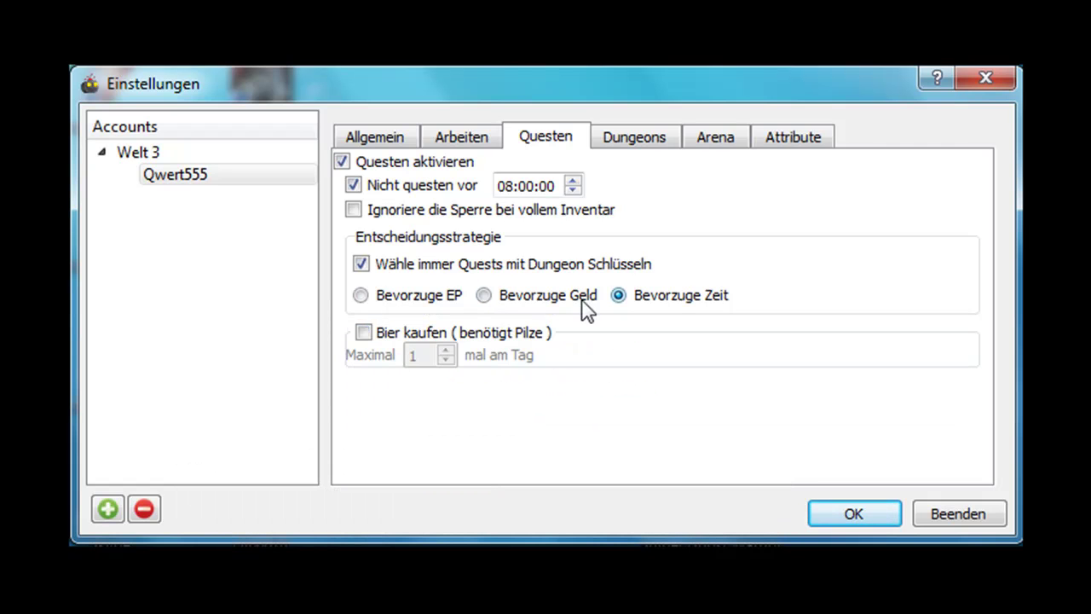
left_click(381, 306)
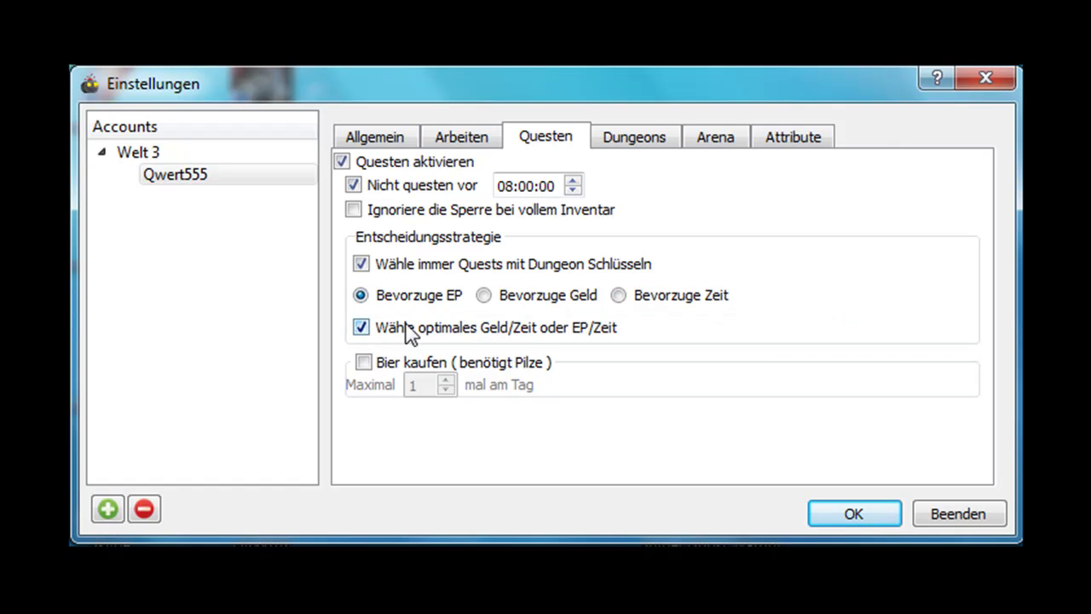
left_click(365, 362)
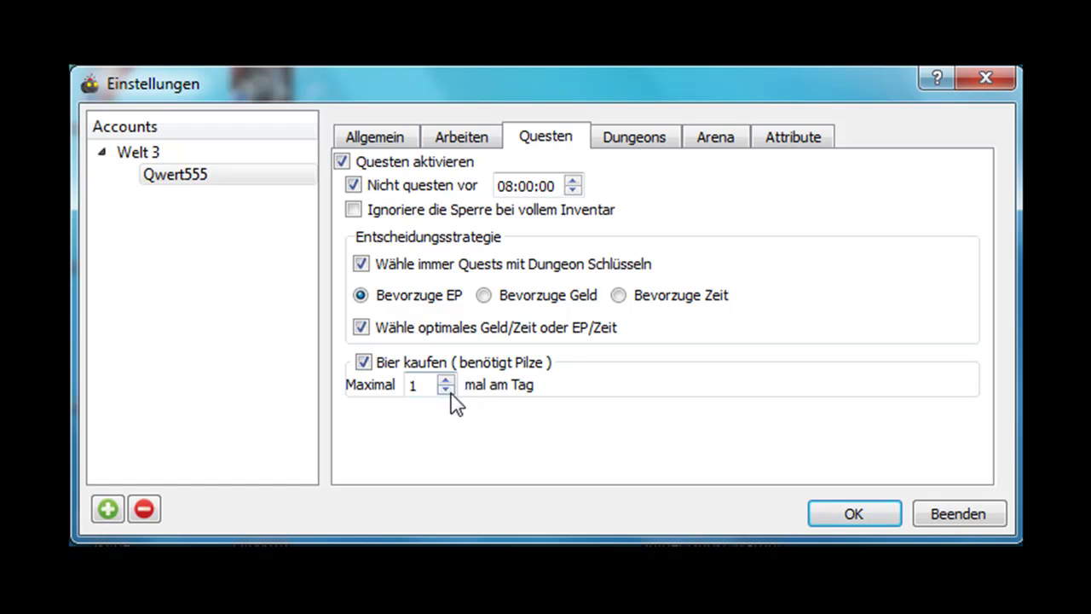
left_click(365, 362)
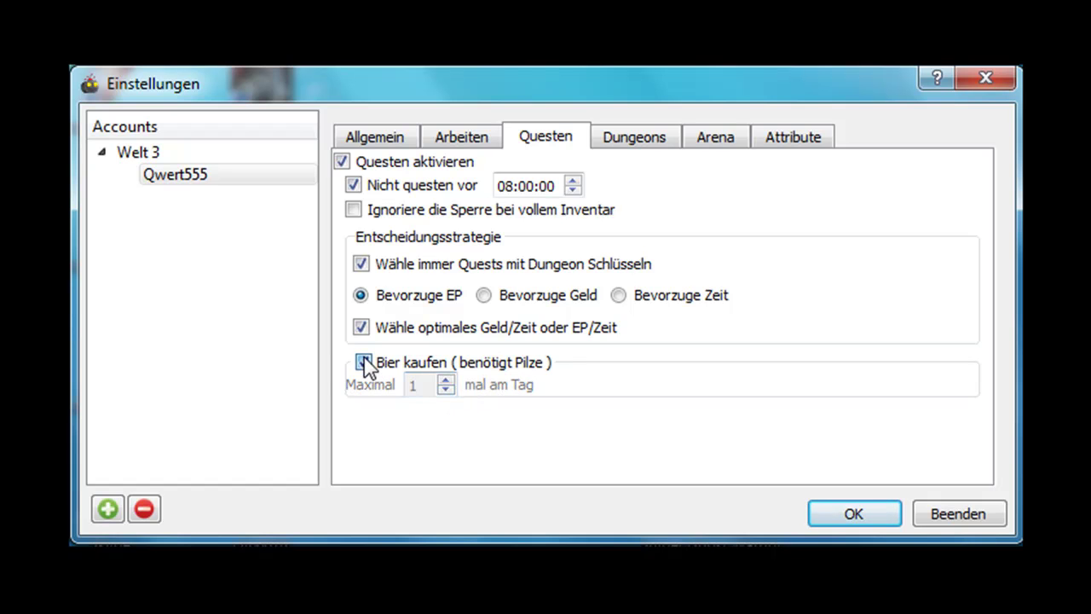
Read the explanations of the full-inventory lock option and the optimal Geld/Zeit or EP/Zeit quest option
left_click(381, 218)
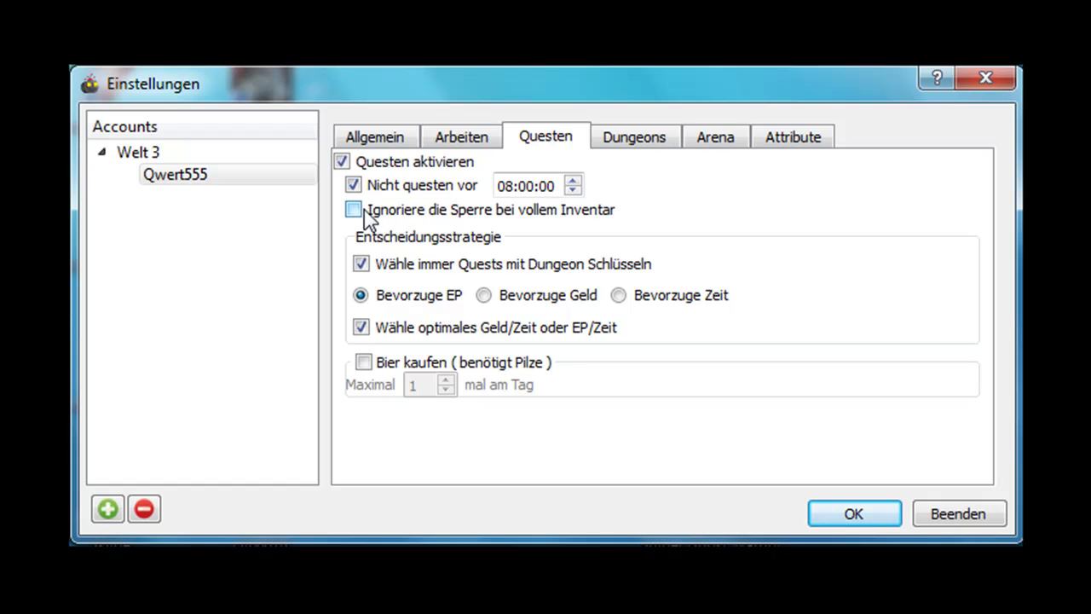
mouse_move(364, 209)
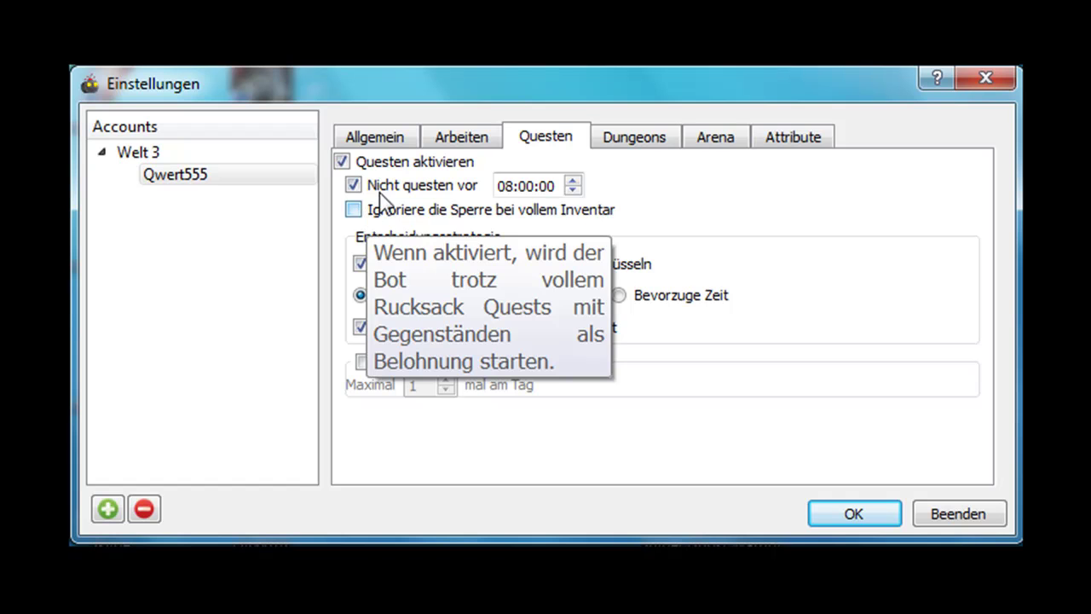
mouse_move(389, 191)
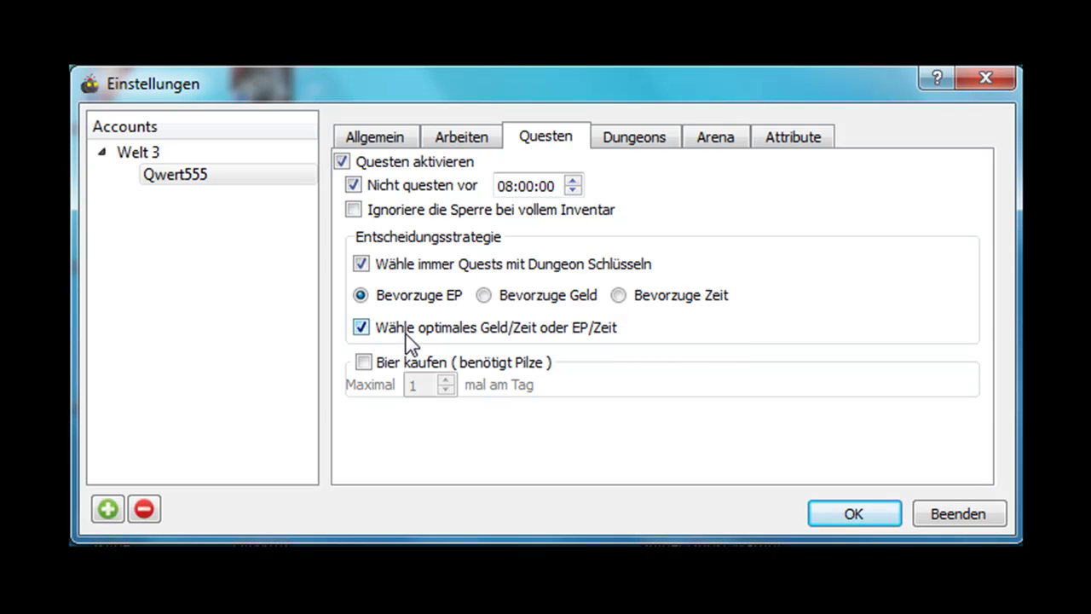
mouse_move(408, 341)
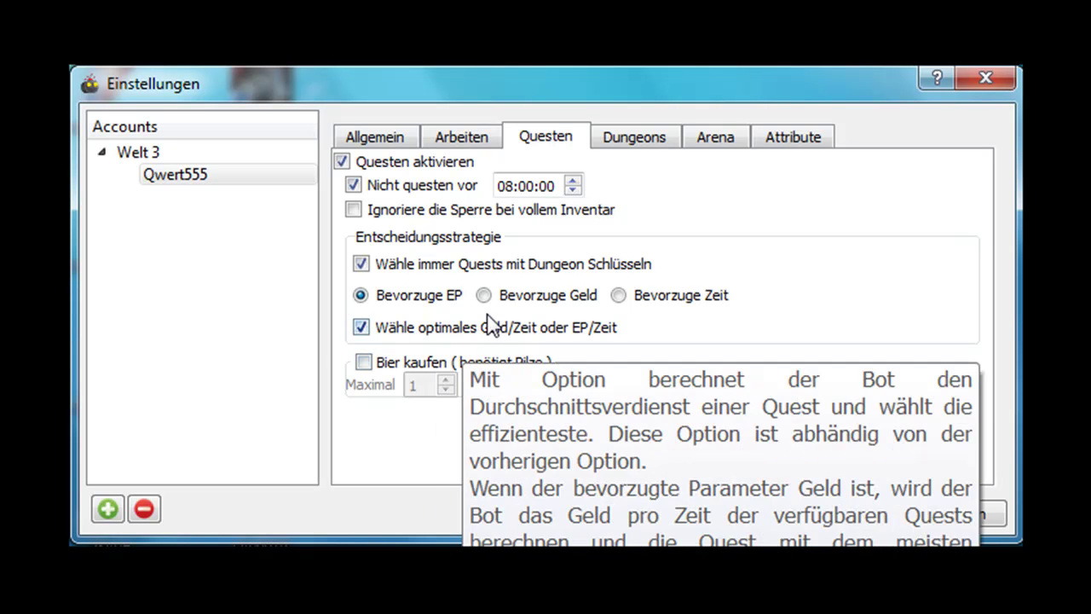
Enable entering dungeons with a minimum level difference of 2, and entering the arena with a minimum level difference of 1
left_click(630, 152)
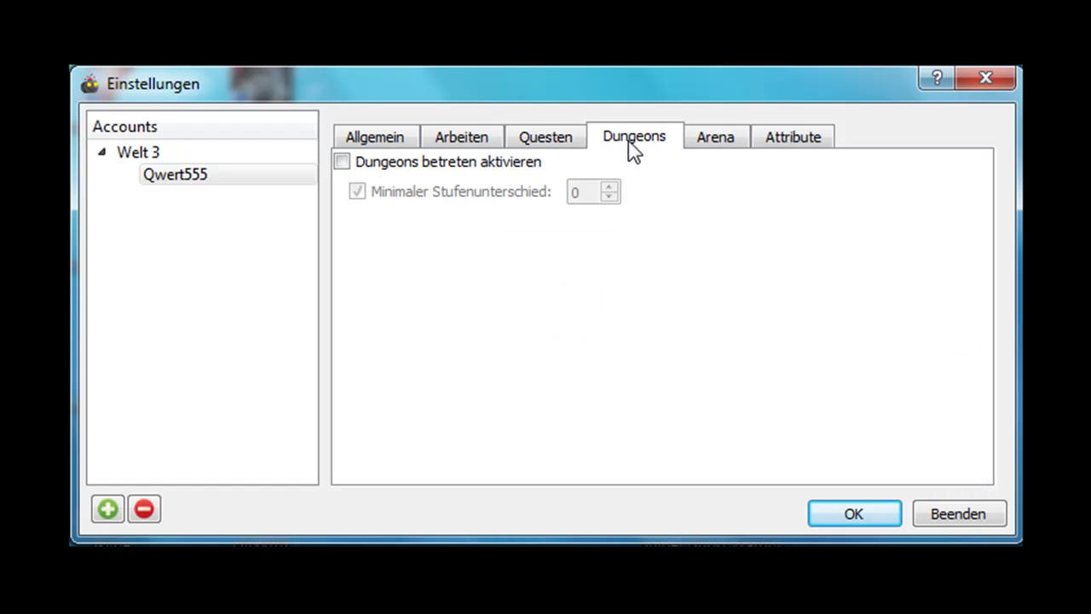
left_click(340, 165)
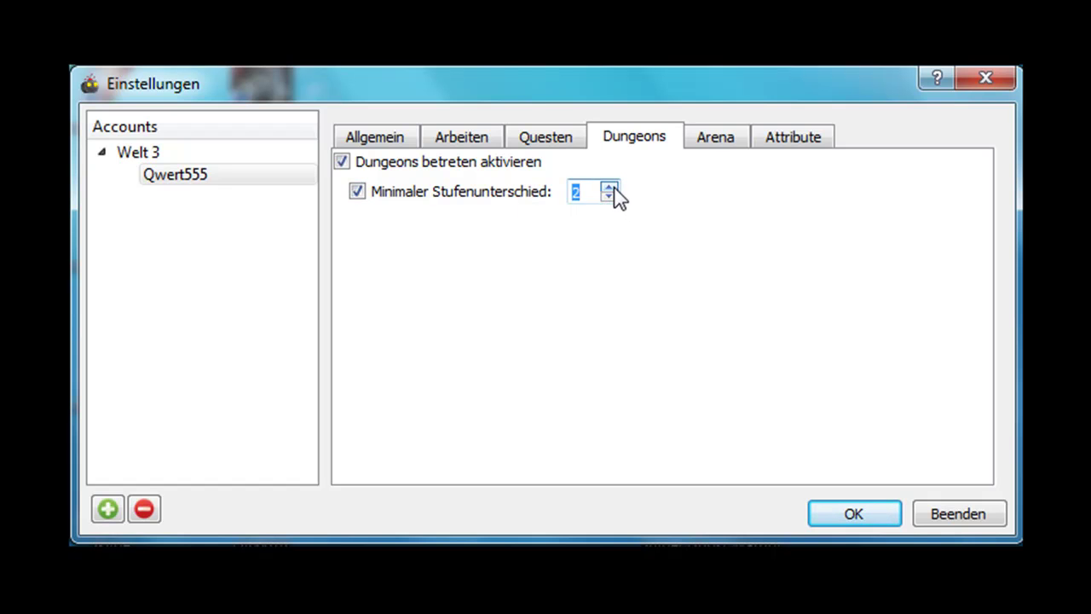
left_click(723, 147)
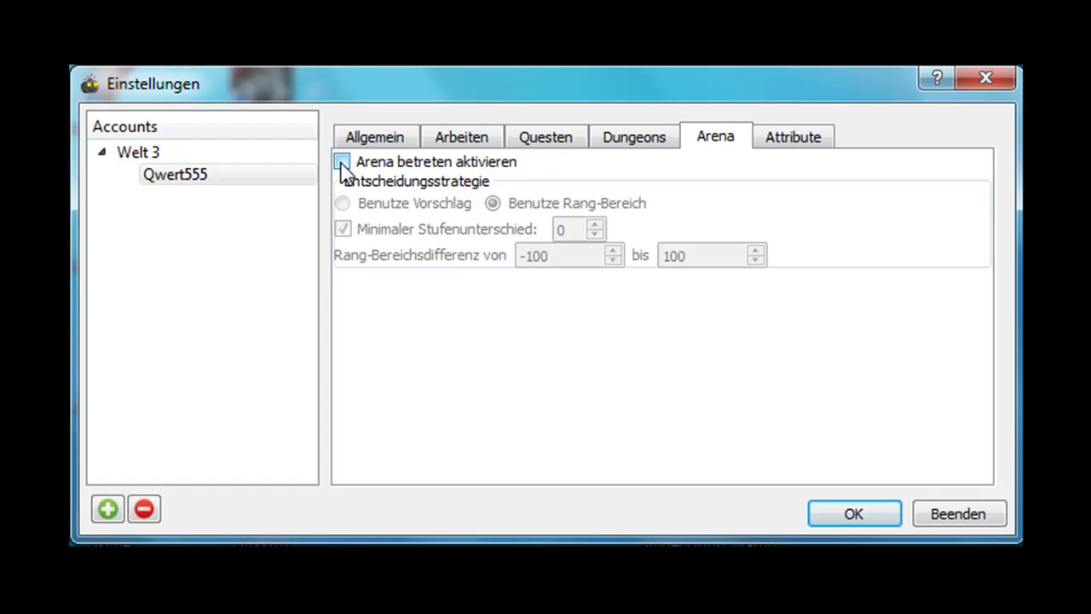
left_click(341, 162)
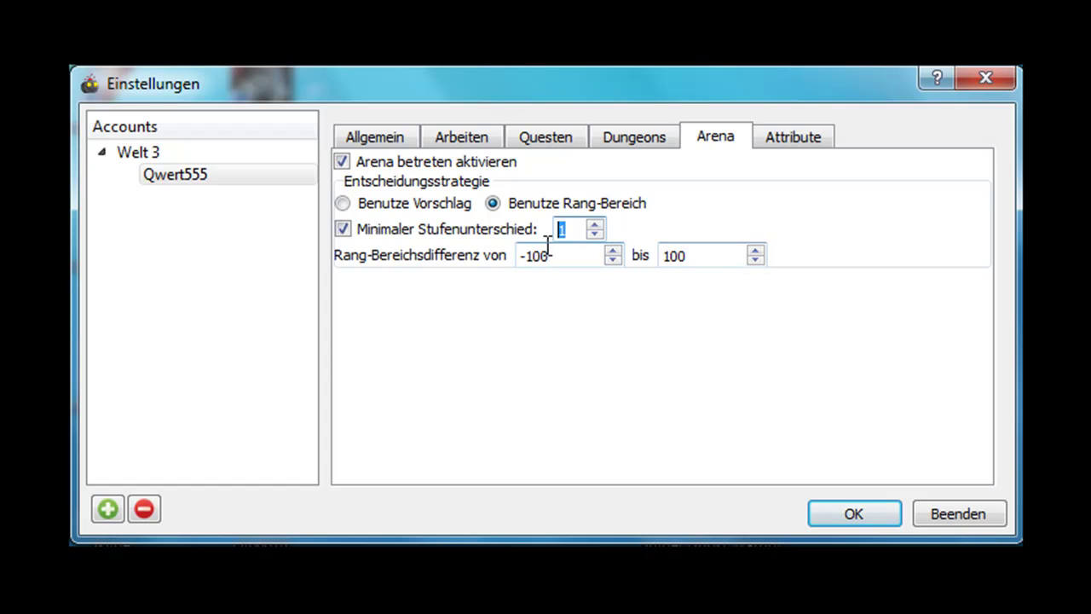
Enable attribute buying with Stärke 10%, Geschick 5%, Intelligenz 35%, Ausdauer 30% and Glück 20%, and save the settings
left_click(796, 137)
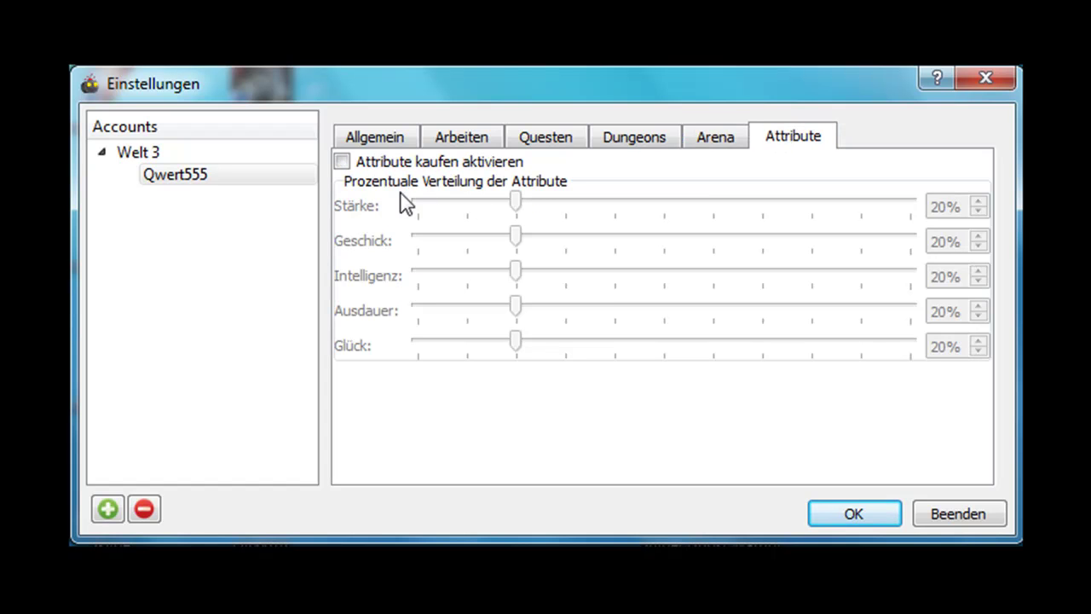
left_click(342, 161)
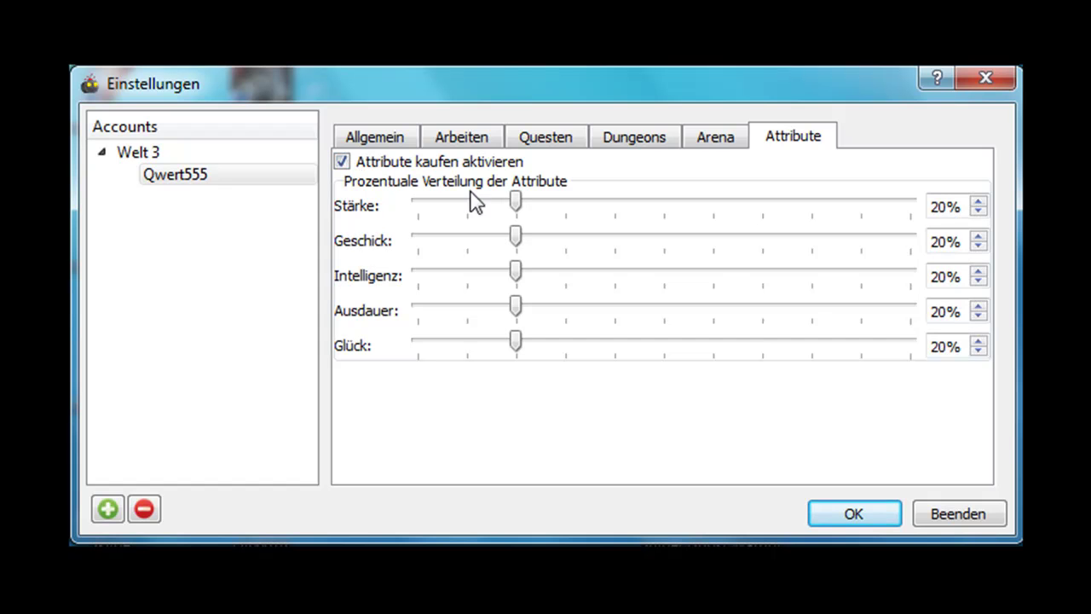
left_click_drag(517, 203, 467, 204)
left_click_drag(517, 240, 444, 242)
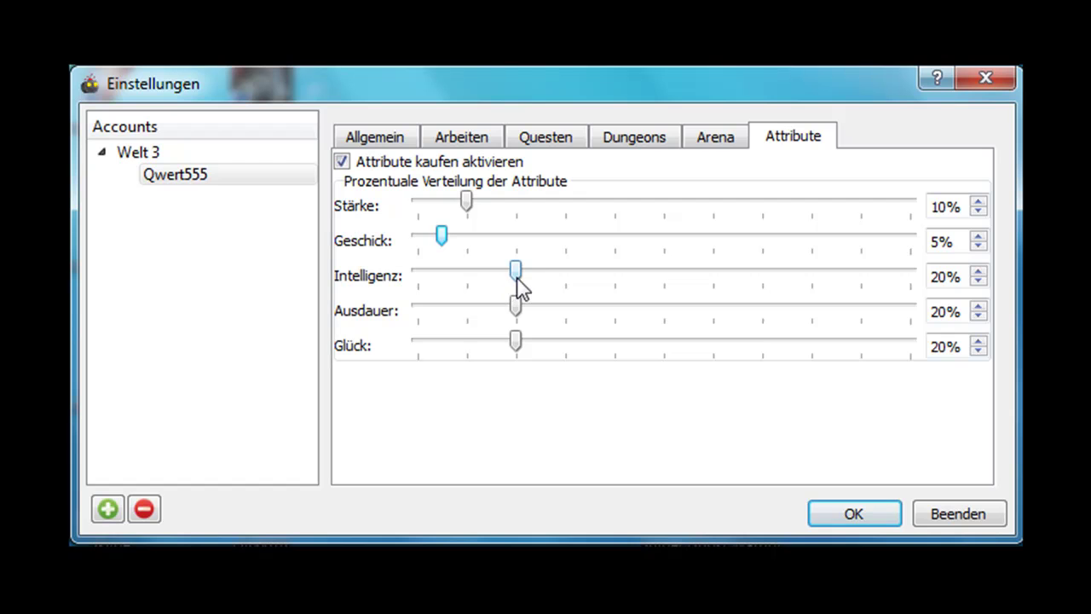
left_click_drag(519, 274, 592, 276)
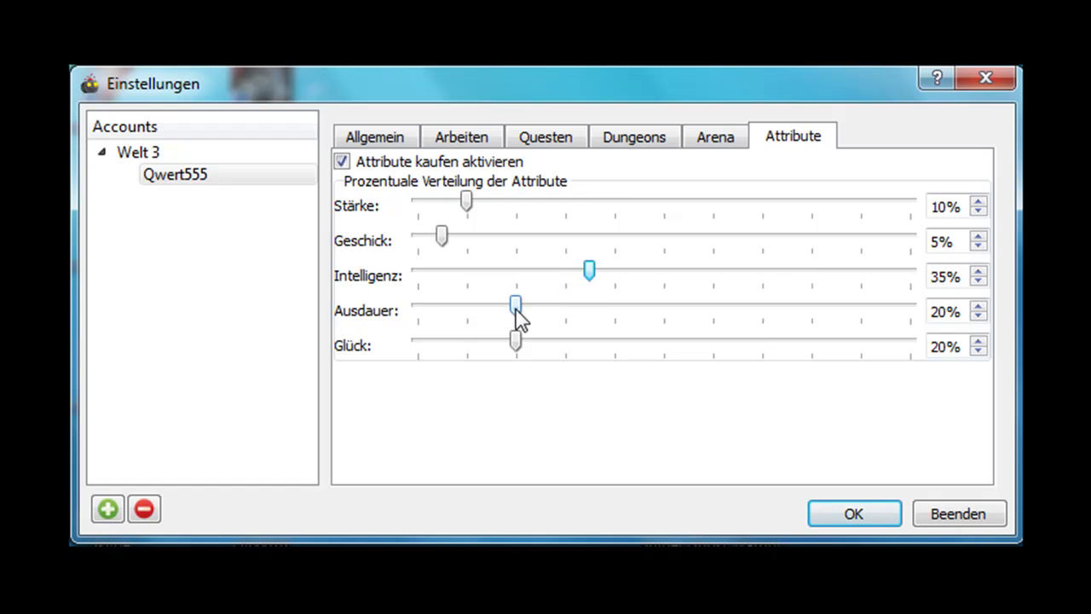
left_click_drag(518, 309, 579, 308)
left_click(517, 341)
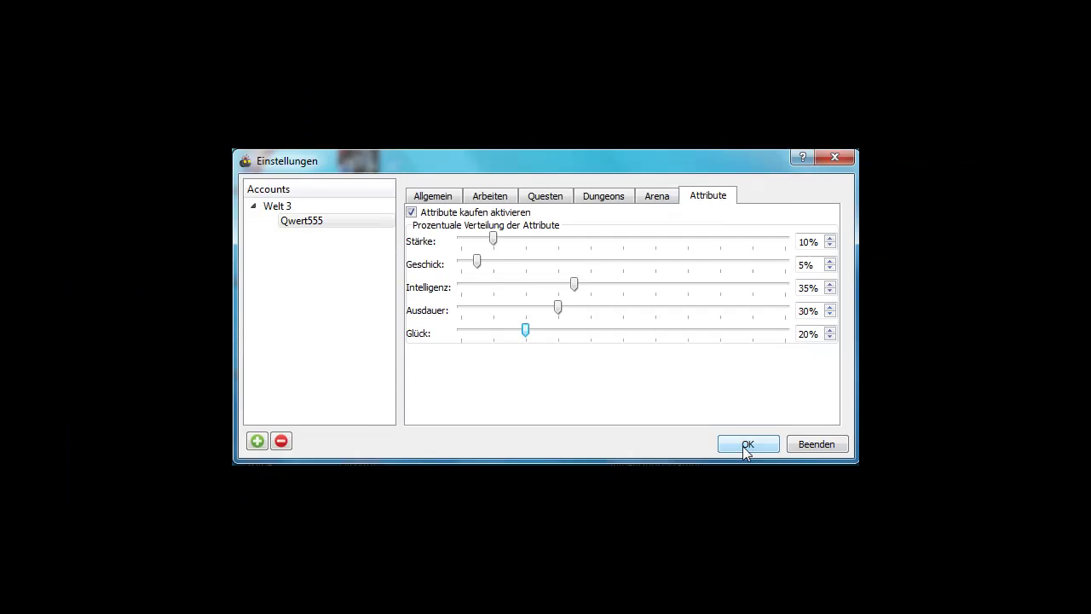
left_click(744, 444)
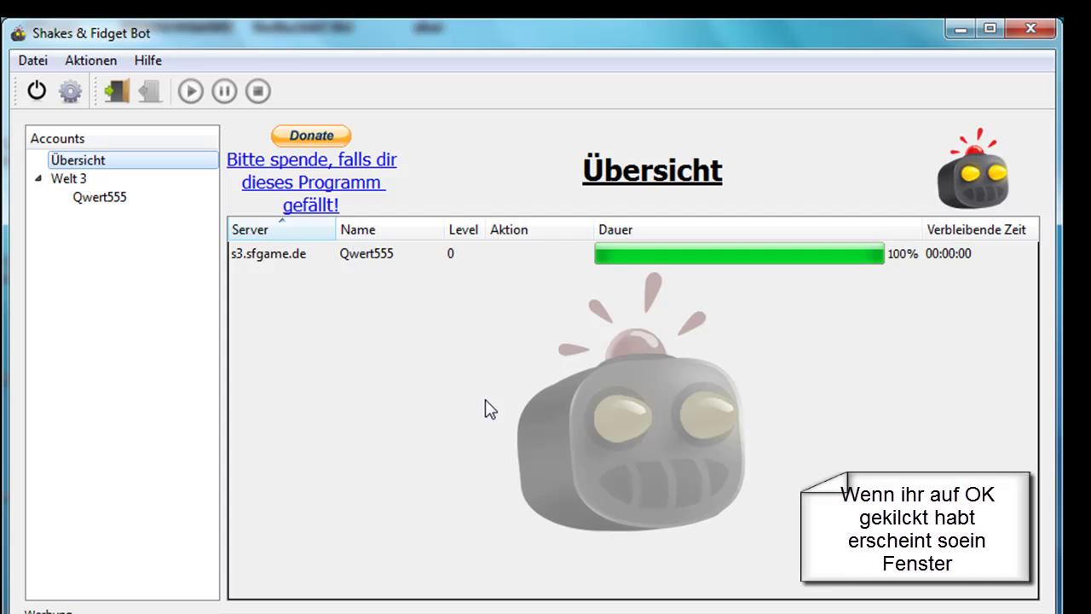
Log in the Qwert555 account in the bot and start the bot for it
left_click(135, 196)
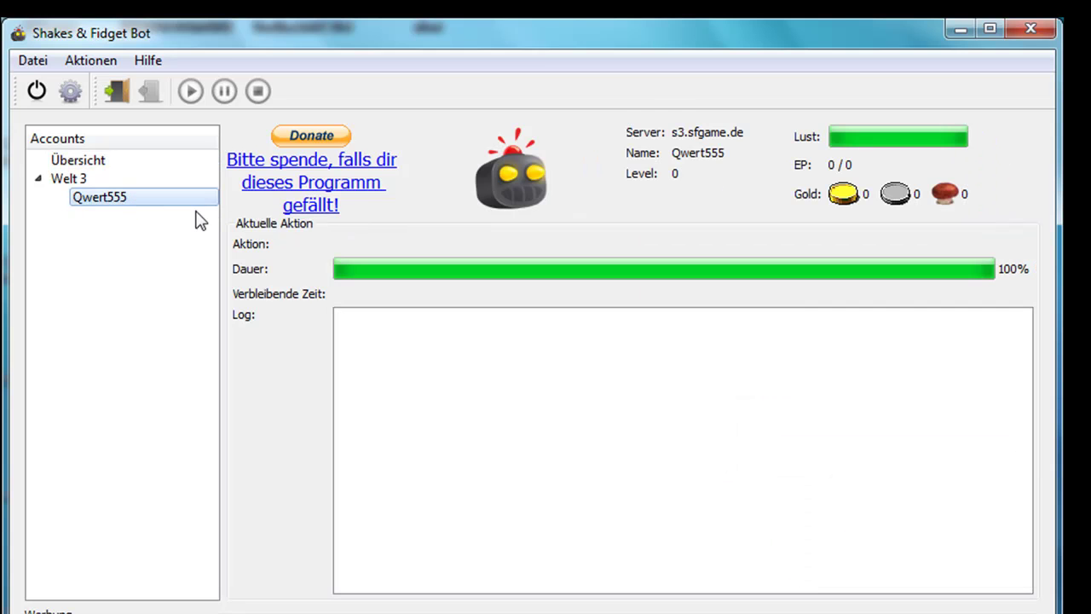
left_click(119, 95)
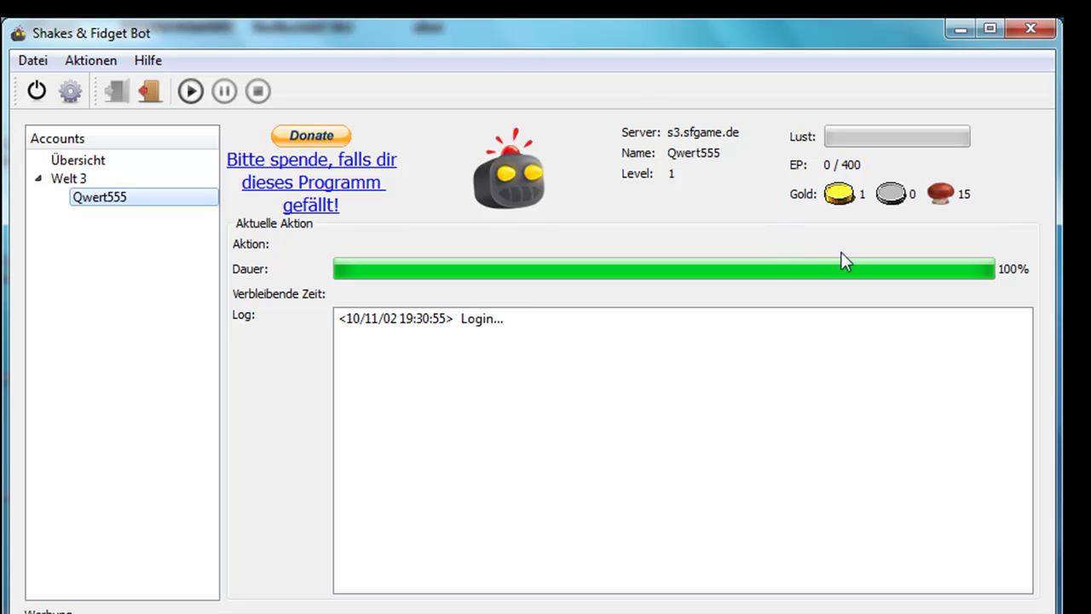
left_click(202, 96)
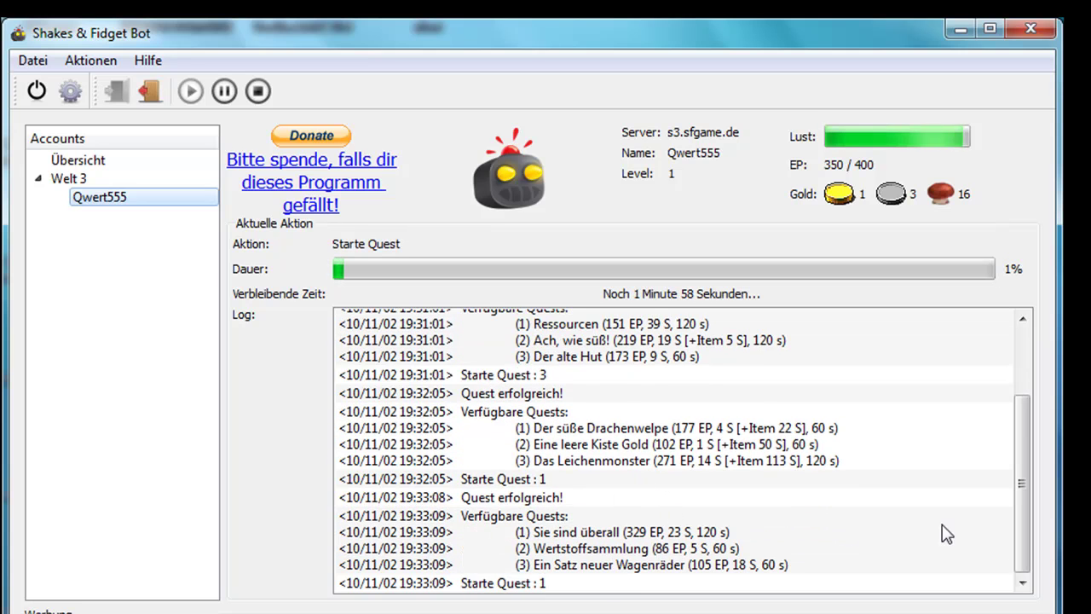
left_click(1024, 518)
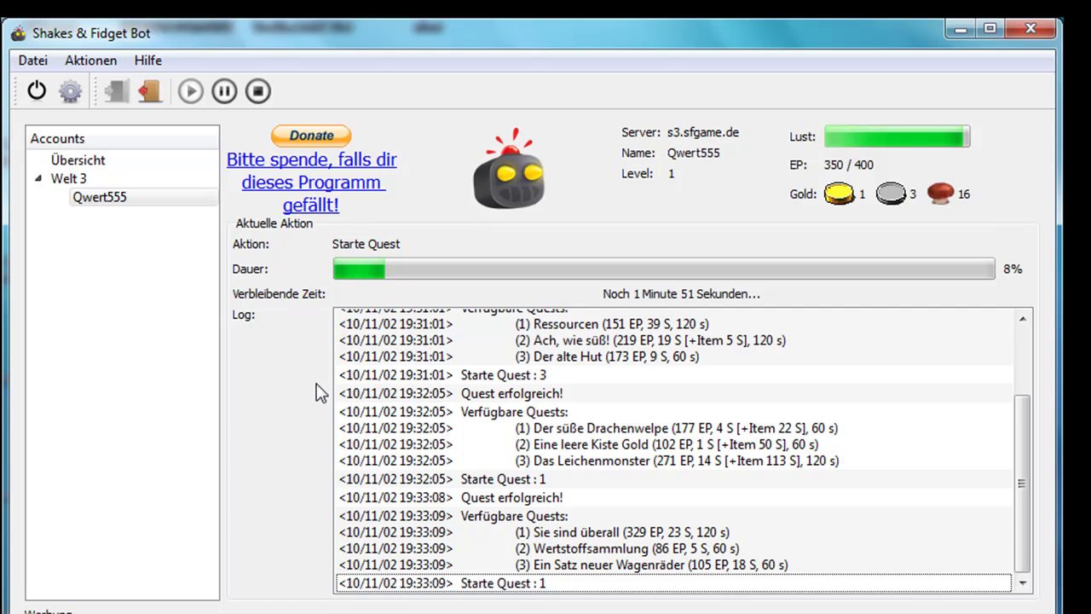
left_click(230, 93)
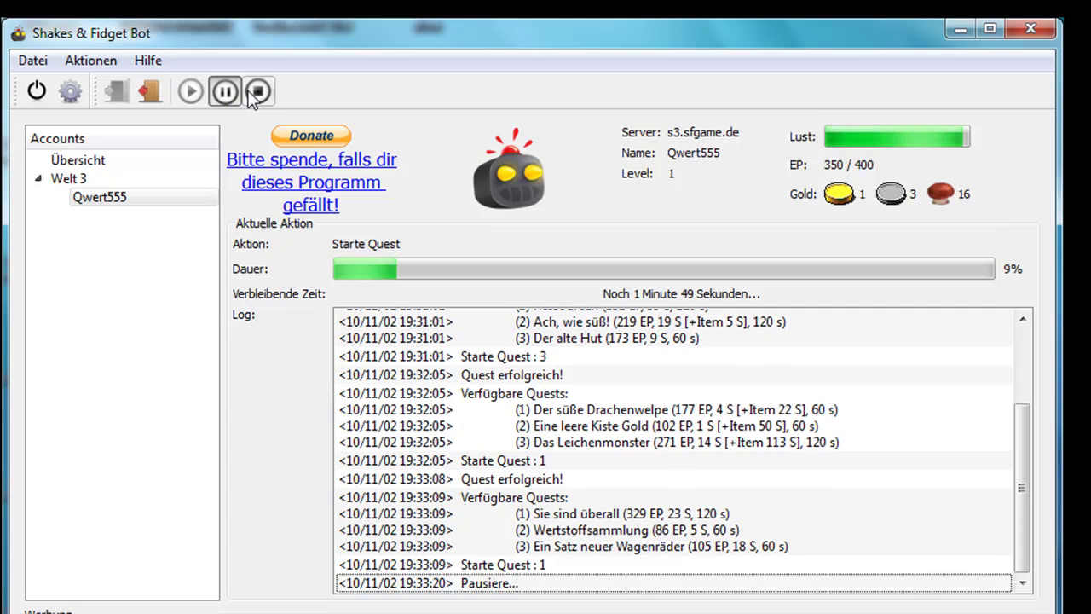
left_click(258, 92)
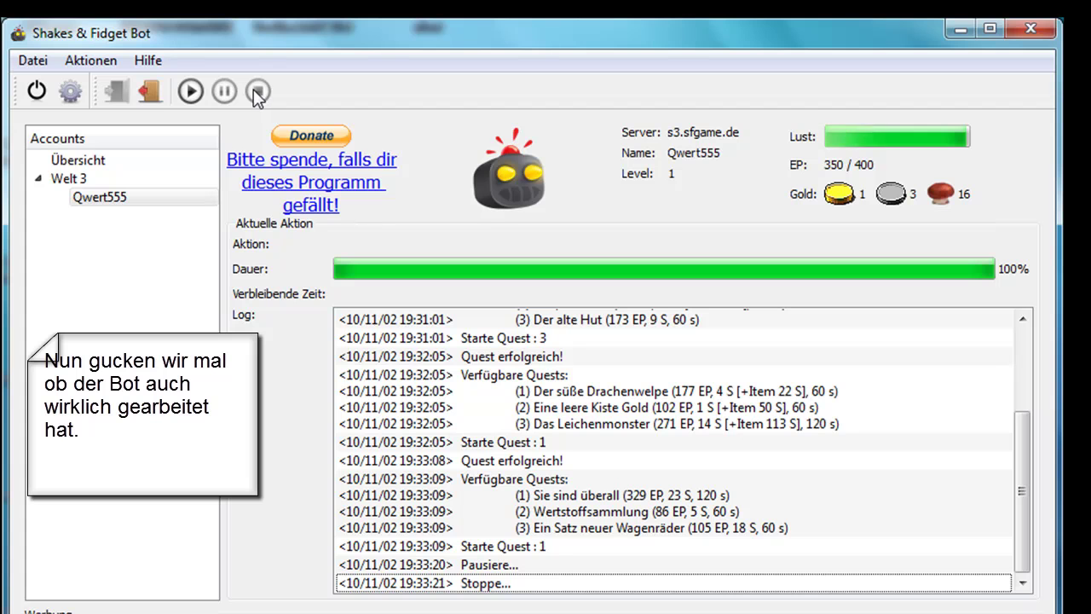
left_click(151, 91)
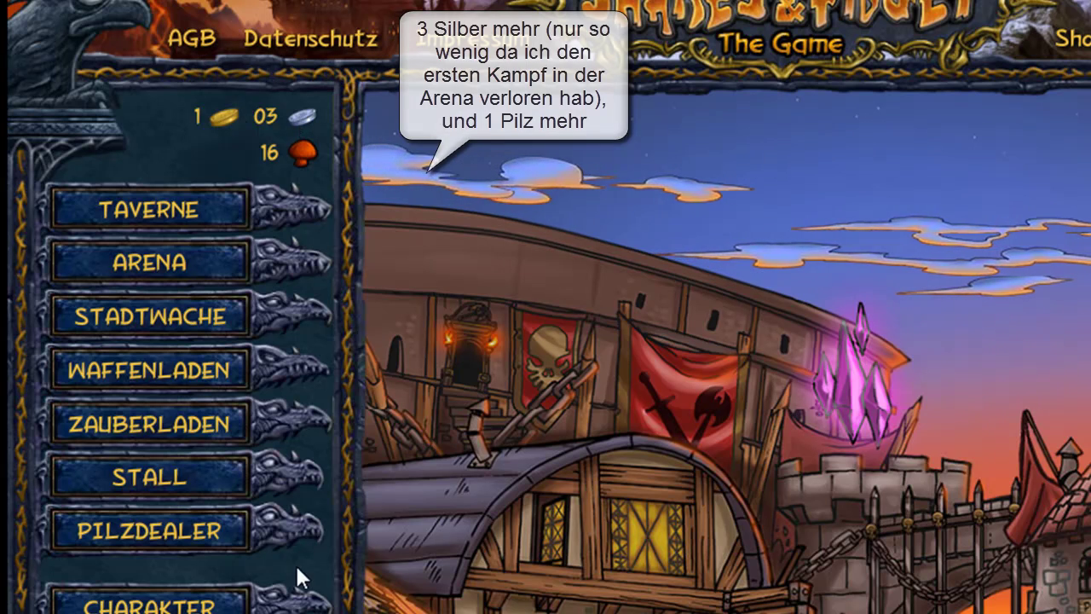
In the Shakes & Fidget game, equip the shoes in the character's footwear slot and check the character's experience
left_click(207, 606)
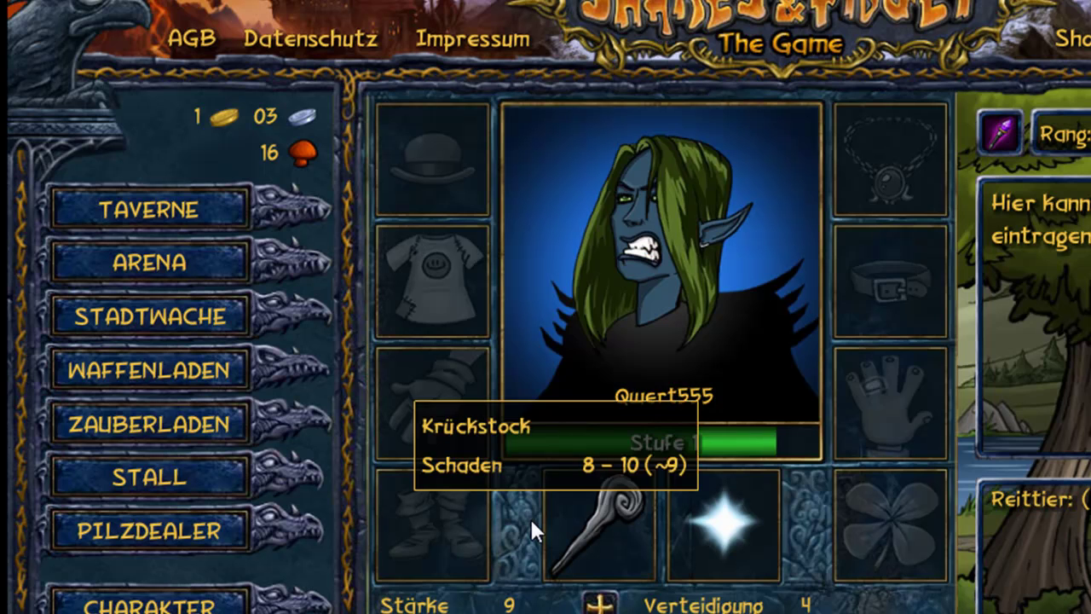
mouse_move(661, 438)
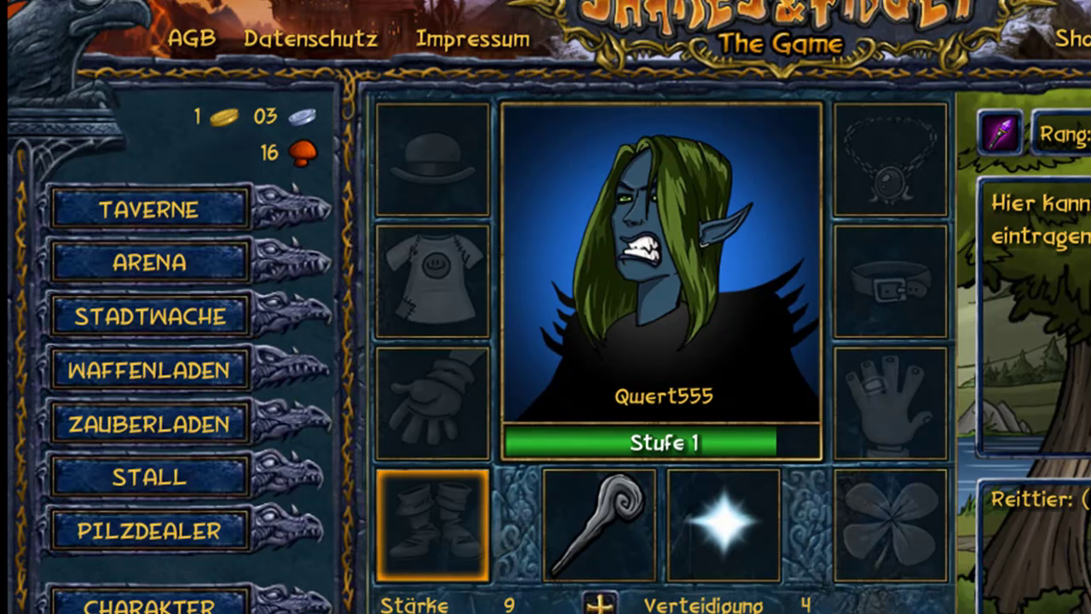
left_click_drag(443, 609, 448, 504)
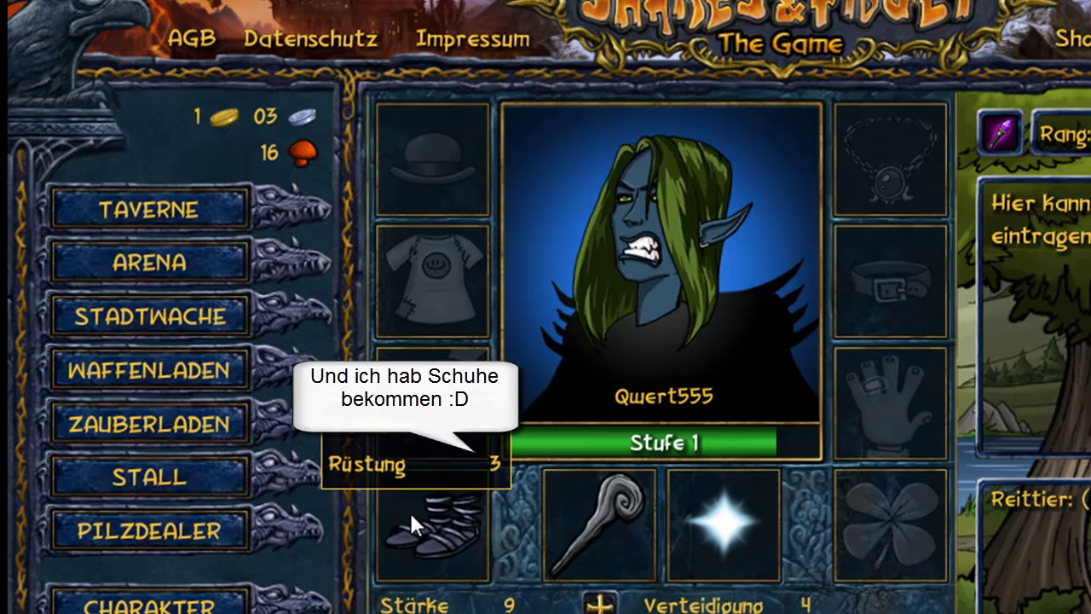
mouse_move(714, 452)
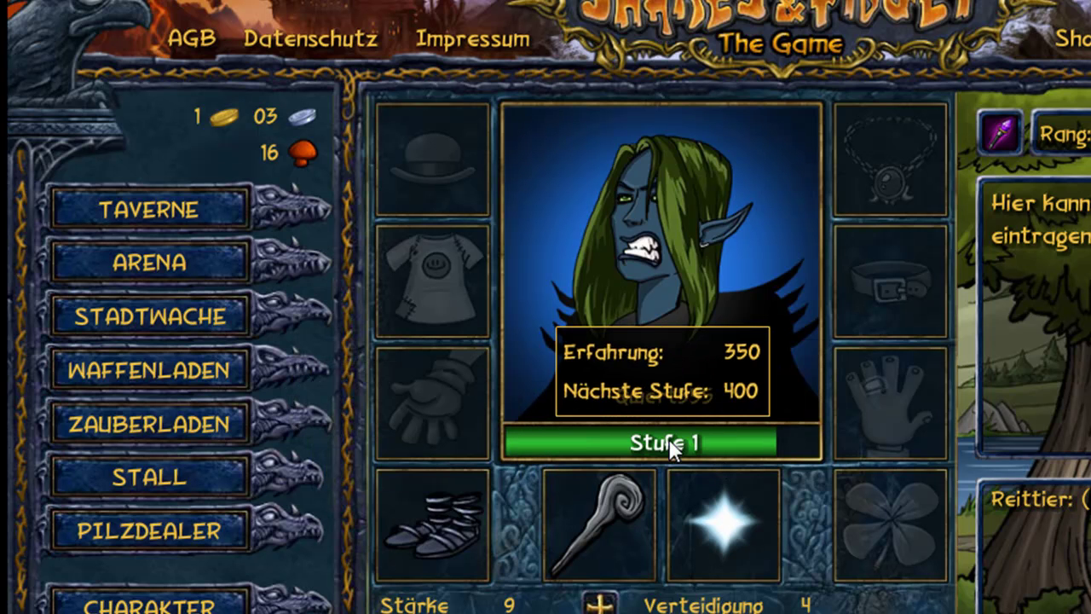